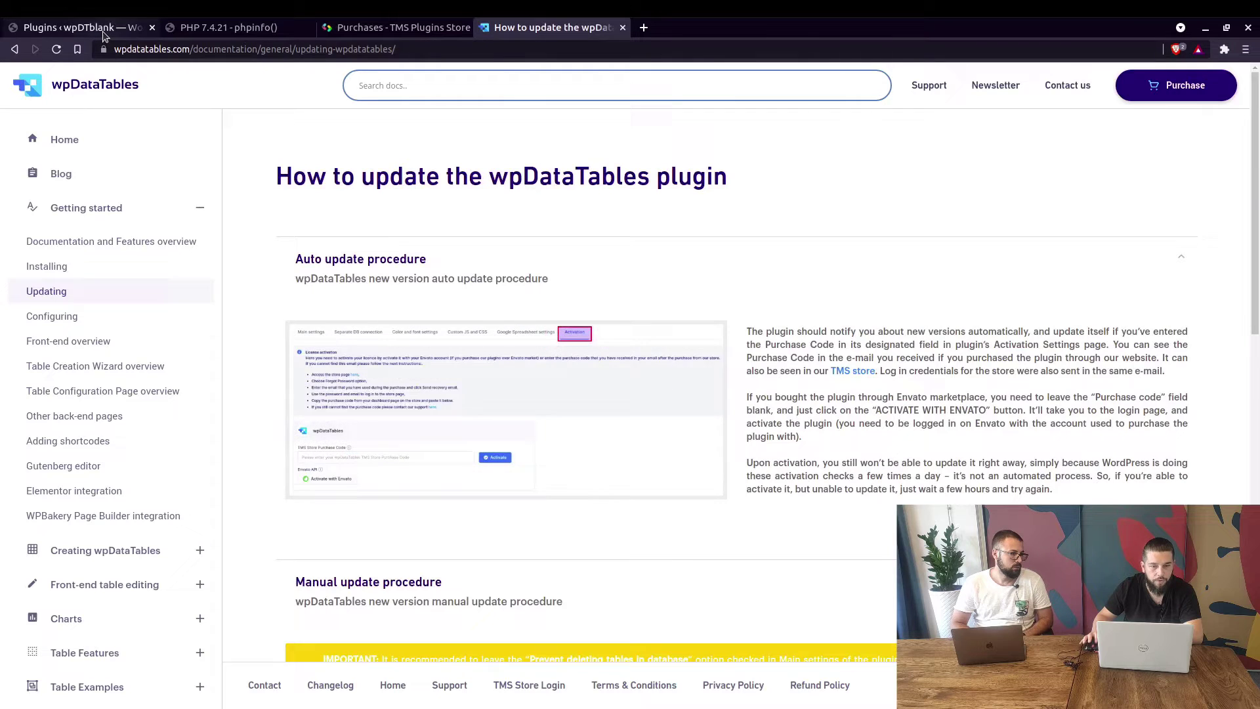
# - Copy the wpDataTables purchase code from the TMS Store purchases and paste it into the activation field
pyautogui.click(102, 30)
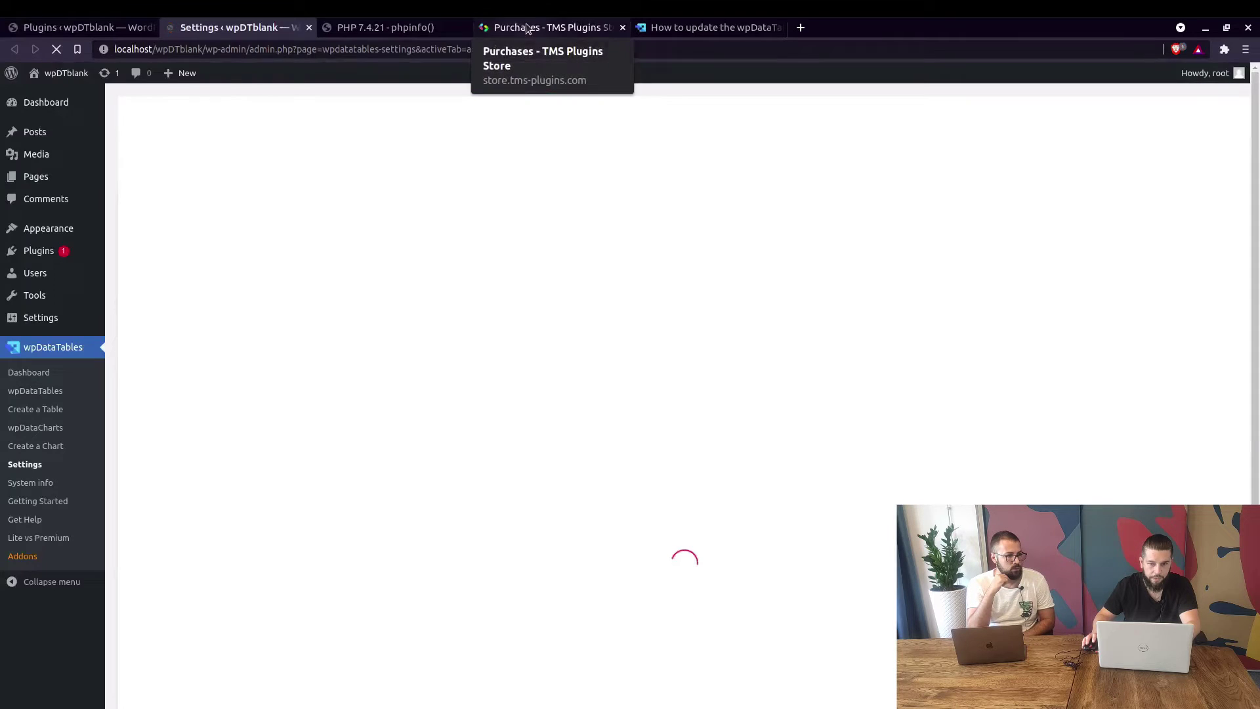
pyautogui.click(525, 27)
pyautogui.click(248, 26)
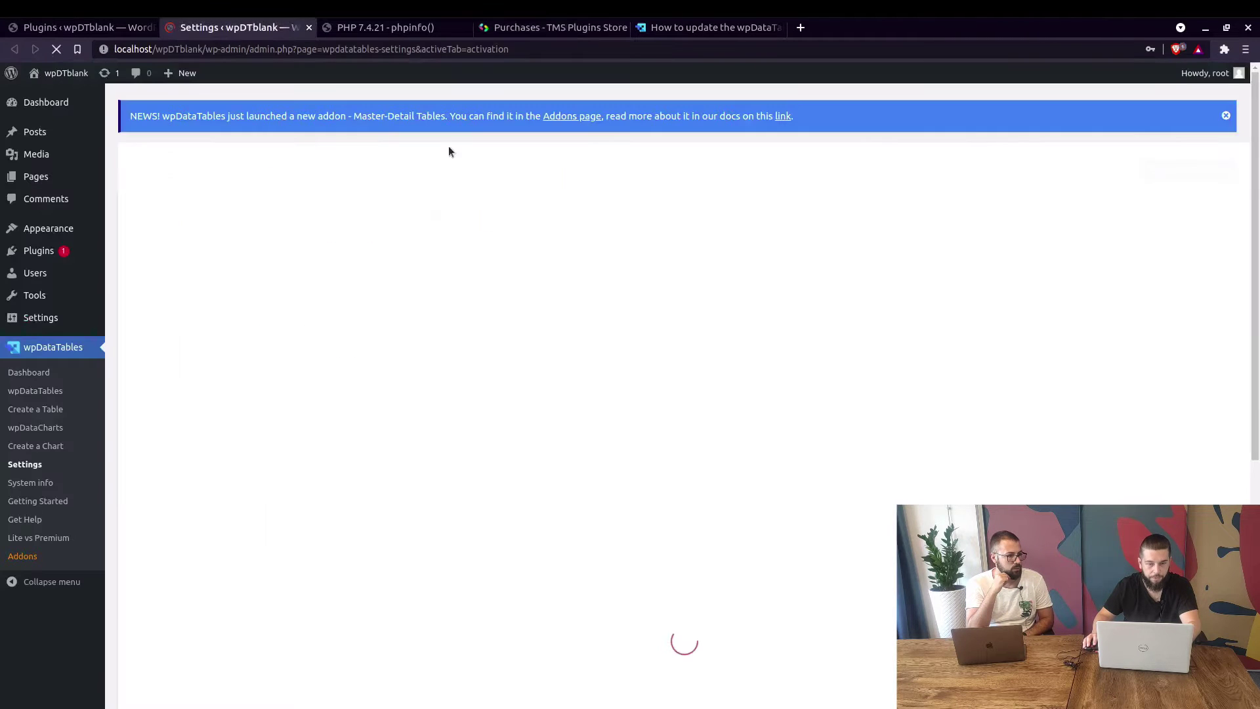
pyautogui.click(407, 492)
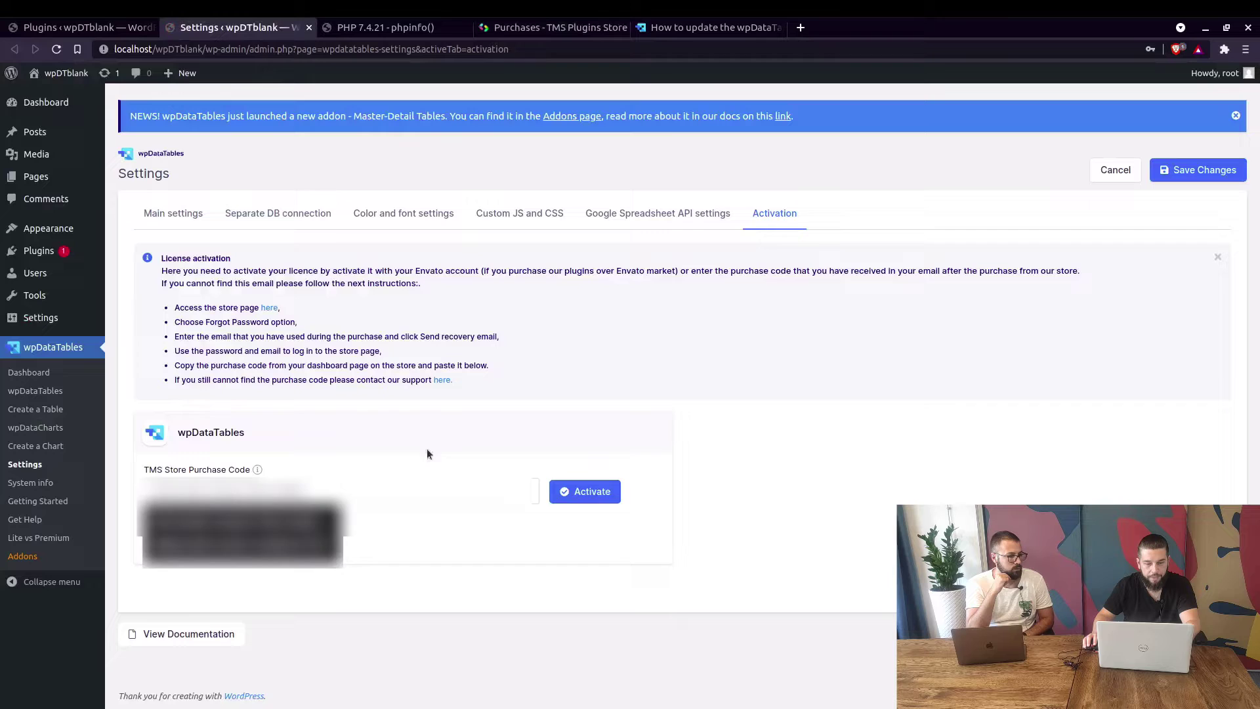
pyautogui.hotkey('ctrl', 'v')
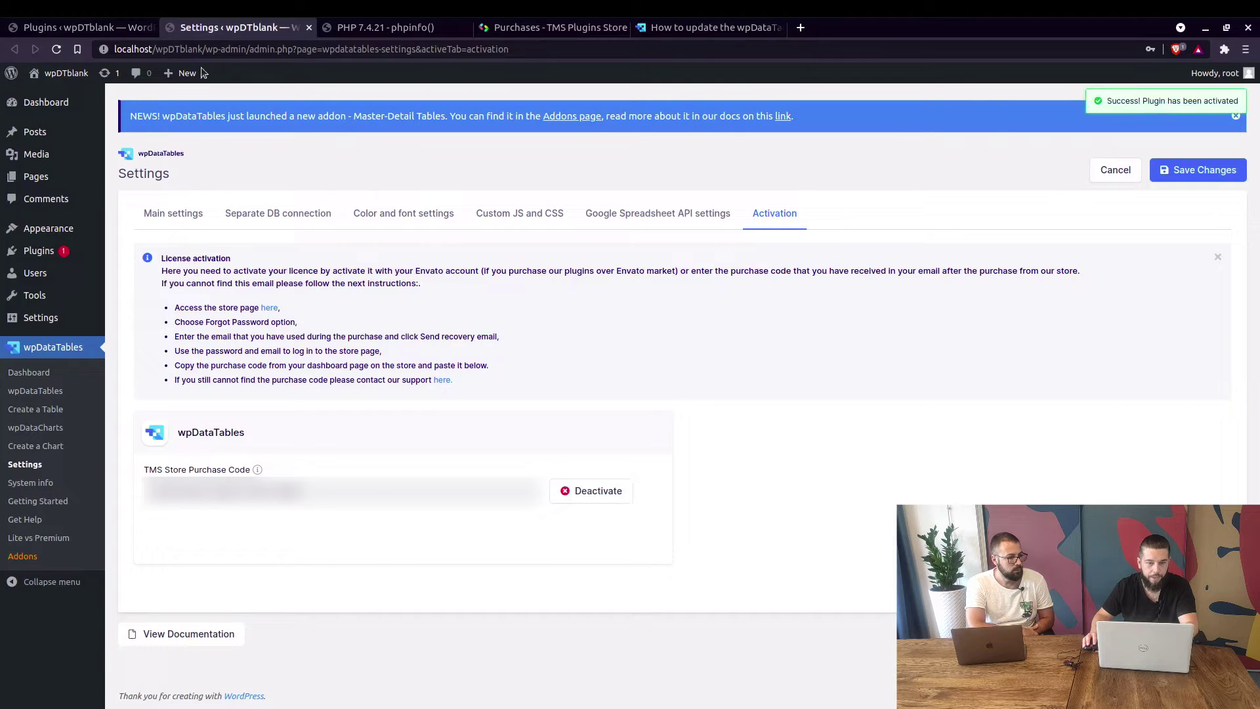
# - Reload Installed Plugins and highlight wpDataTables' '3.5 available' and 'automatic update unavailable' notices
pyautogui.click(85, 27)
pyautogui.click(57, 49)
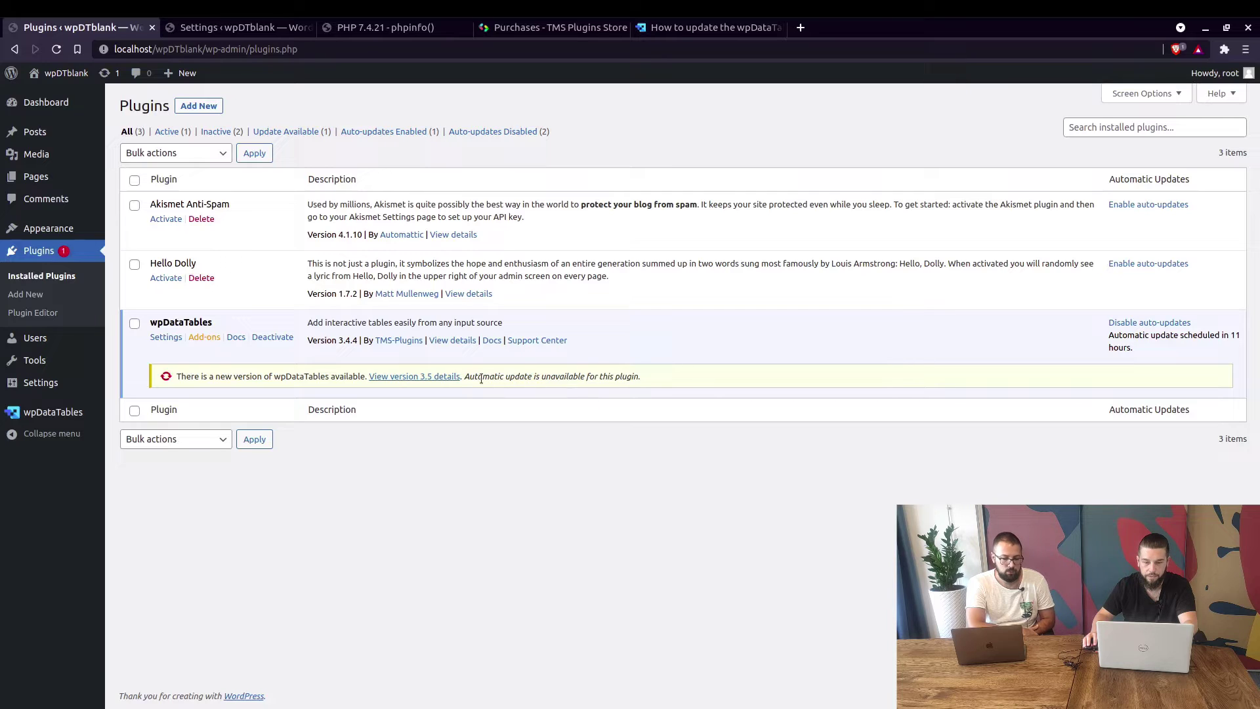
pyautogui.moveTo(464, 377); pyautogui.dragTo(621, 379)
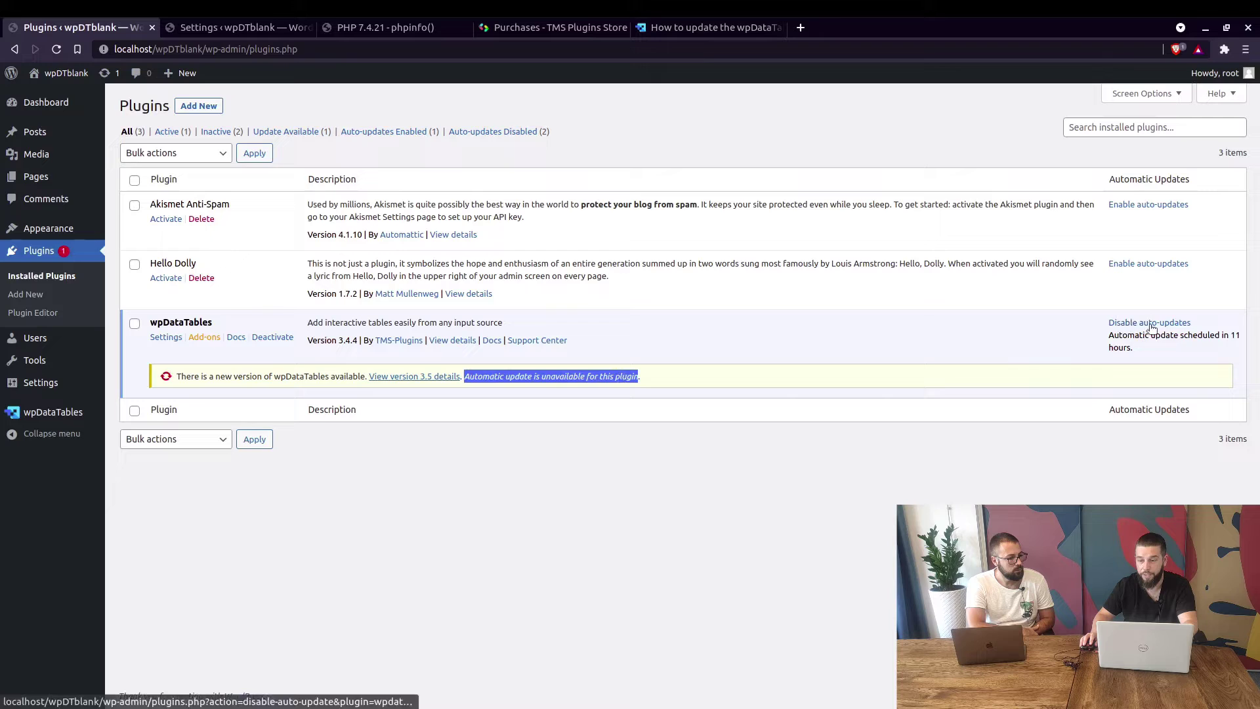
pyautogui.moveTo(504, 378); pyautogui.dragTo(177, 378)
pyautogui.moveTo(637, 377); pyautogui.dragTo(464, 377)
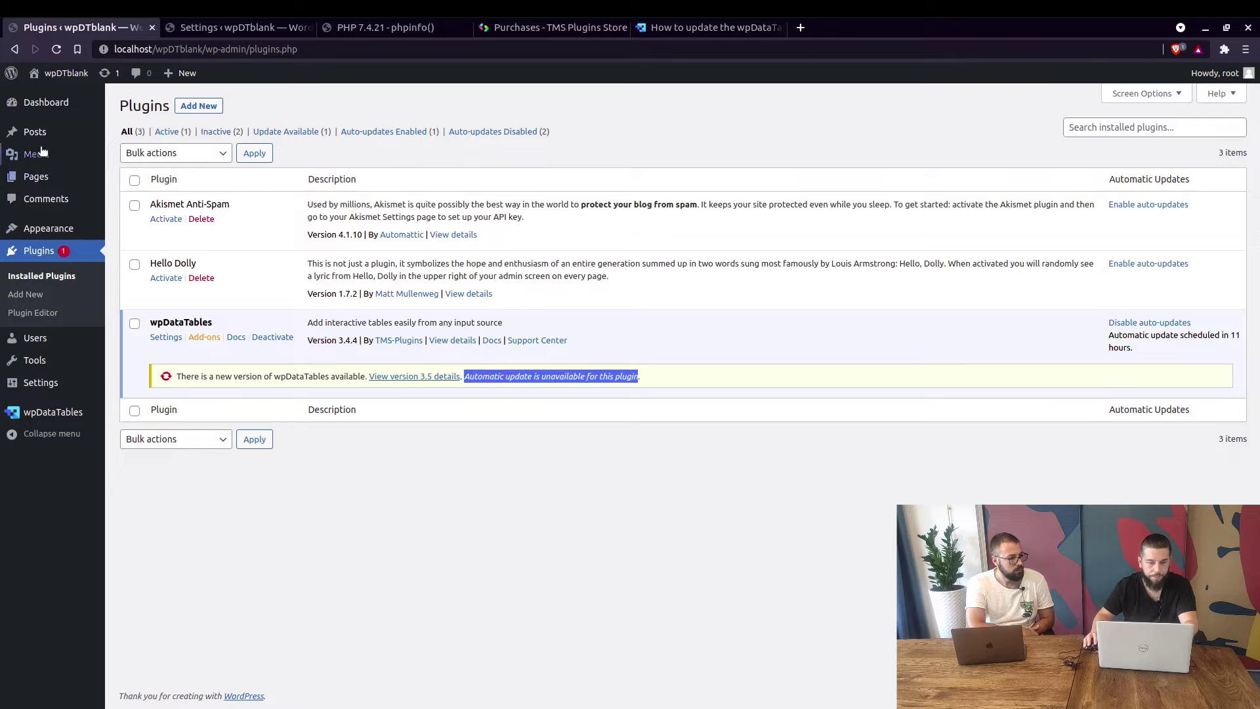
# - Open Dashboard > Updates and check again for available updates
pyautogui.moveTo(131, 126)
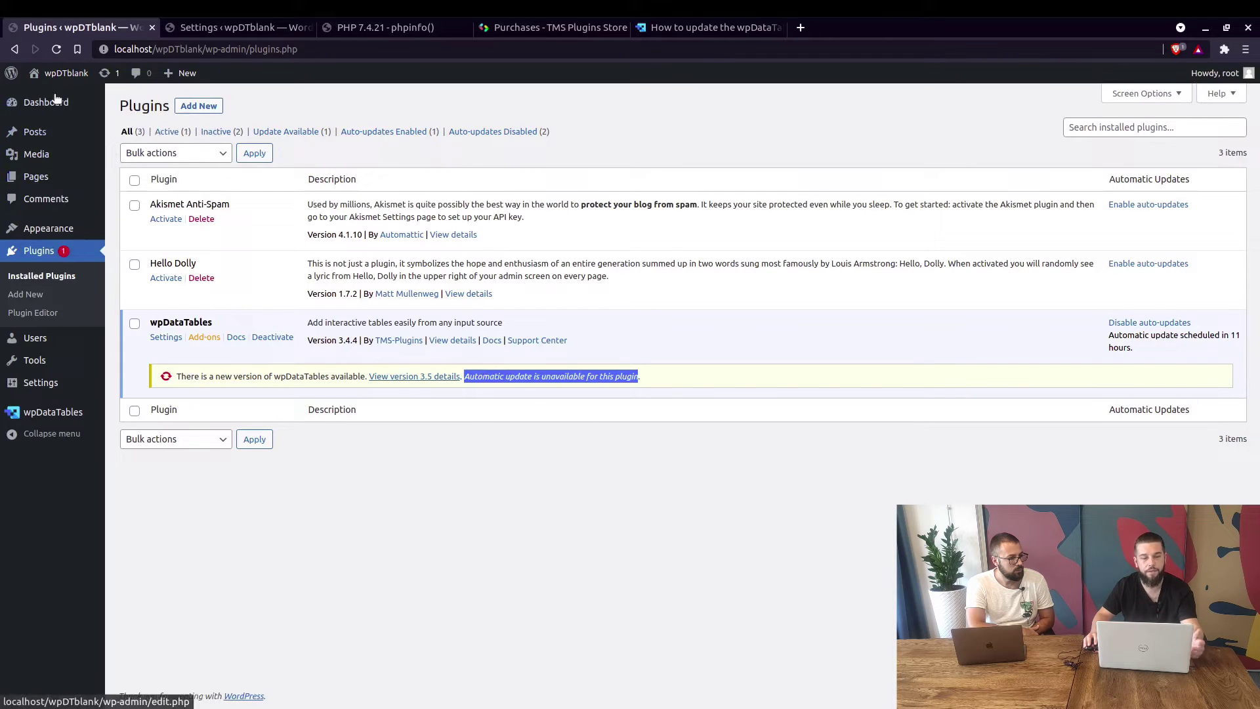
pyautogui.moveTo(57, 100)
pyautogui.click(152, 130)
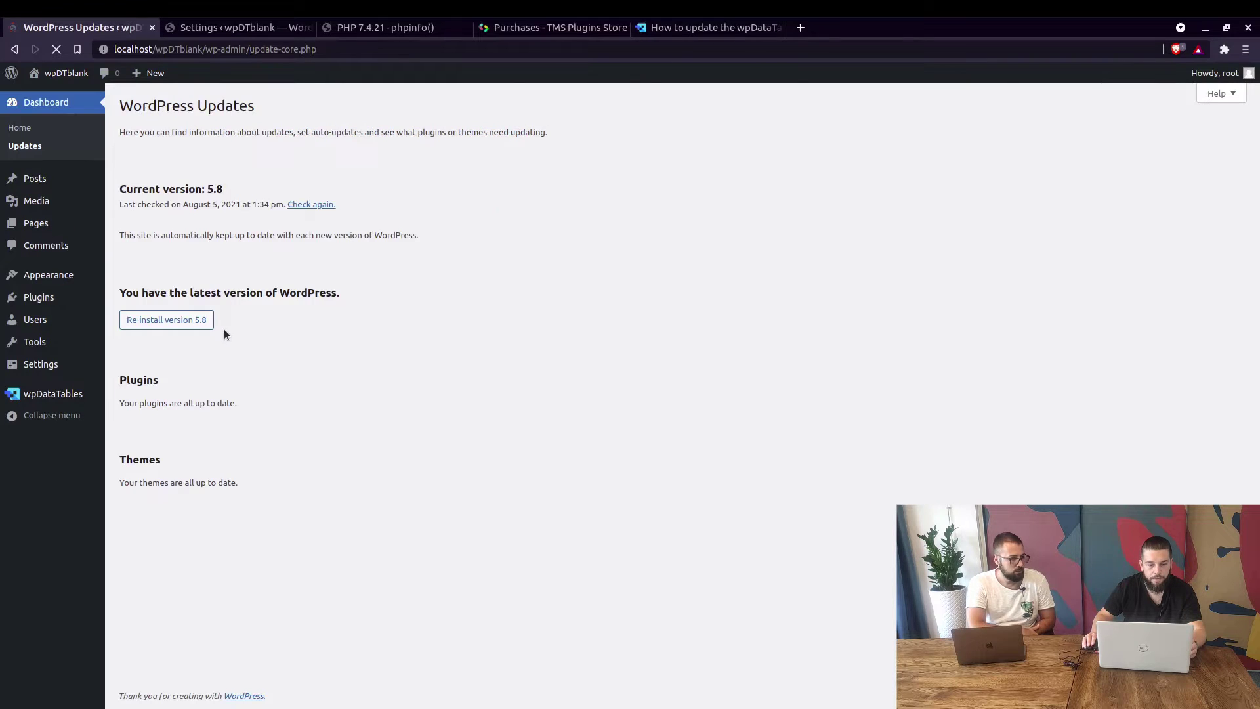
pyautogui.click(312, 205)
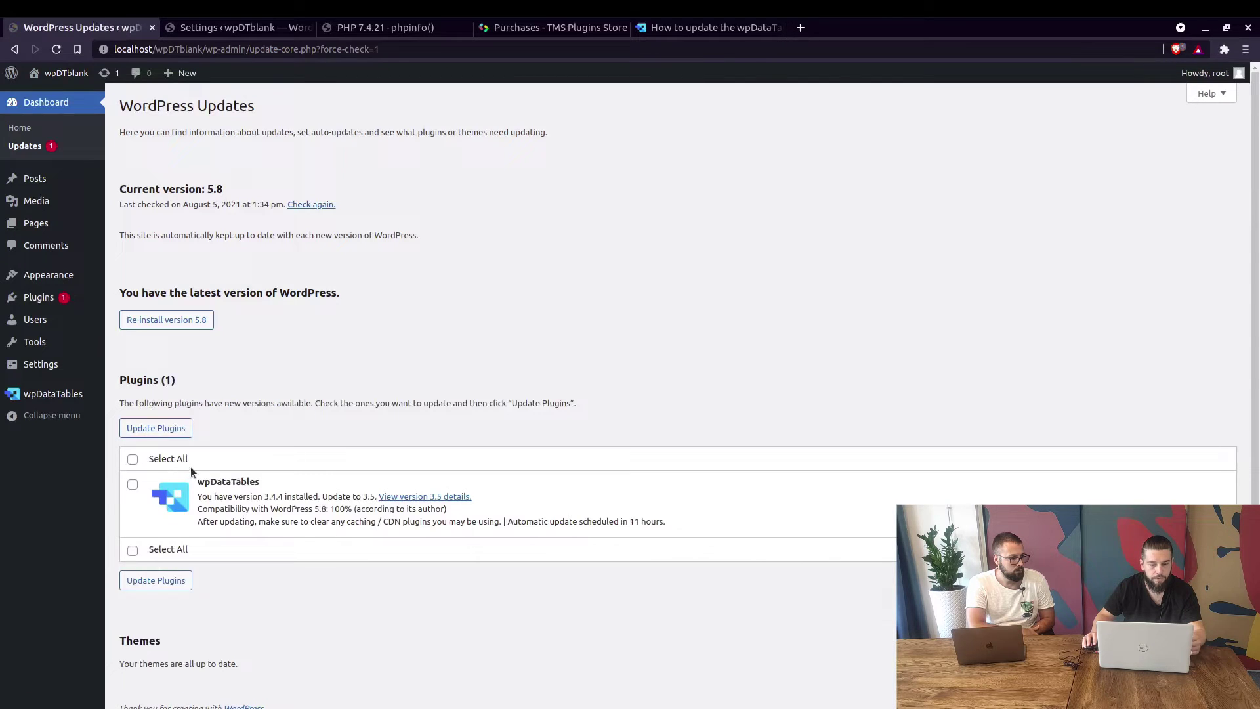
# - Update wpDataTables to 3.5, which fails with an inconsistent file permissions error
pyautogui.click(133, 486)
pyautogui.click(171, 429)
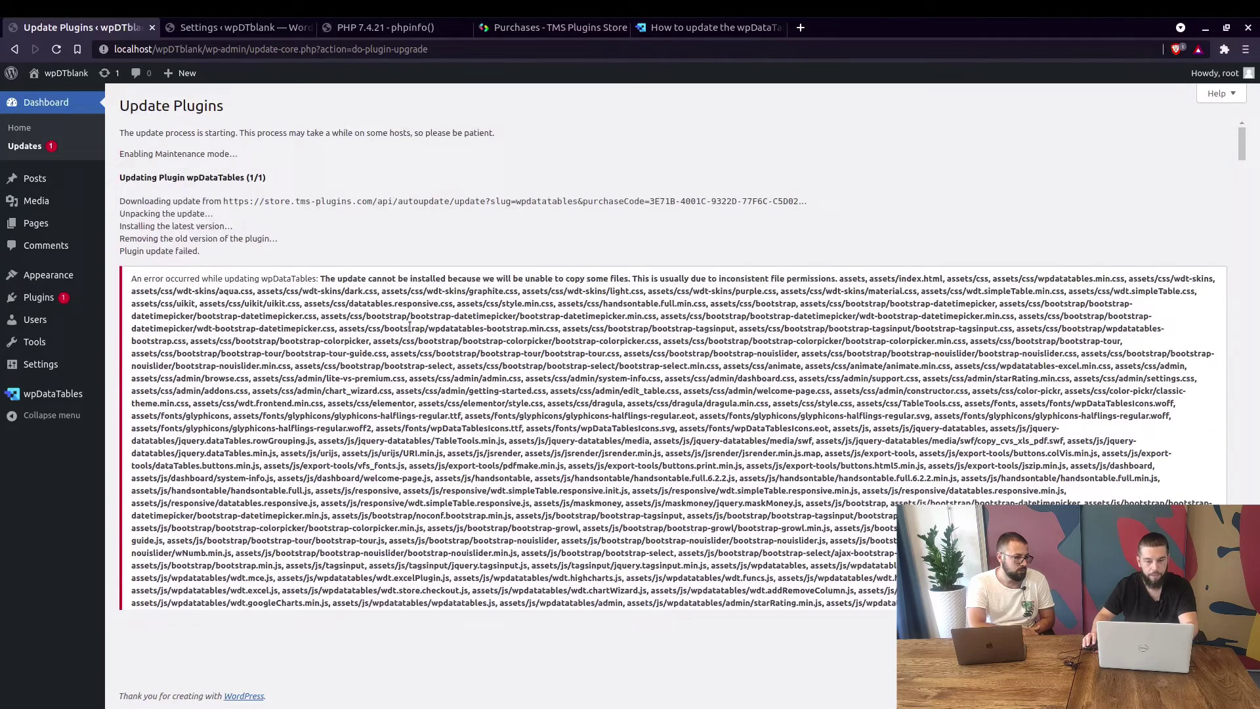
pyautogui.hotkey('alt', 'Tab')
pyautogui.hotkey('alt', 'Tab')
pyautogui.hotkey('alt', 'Tab')
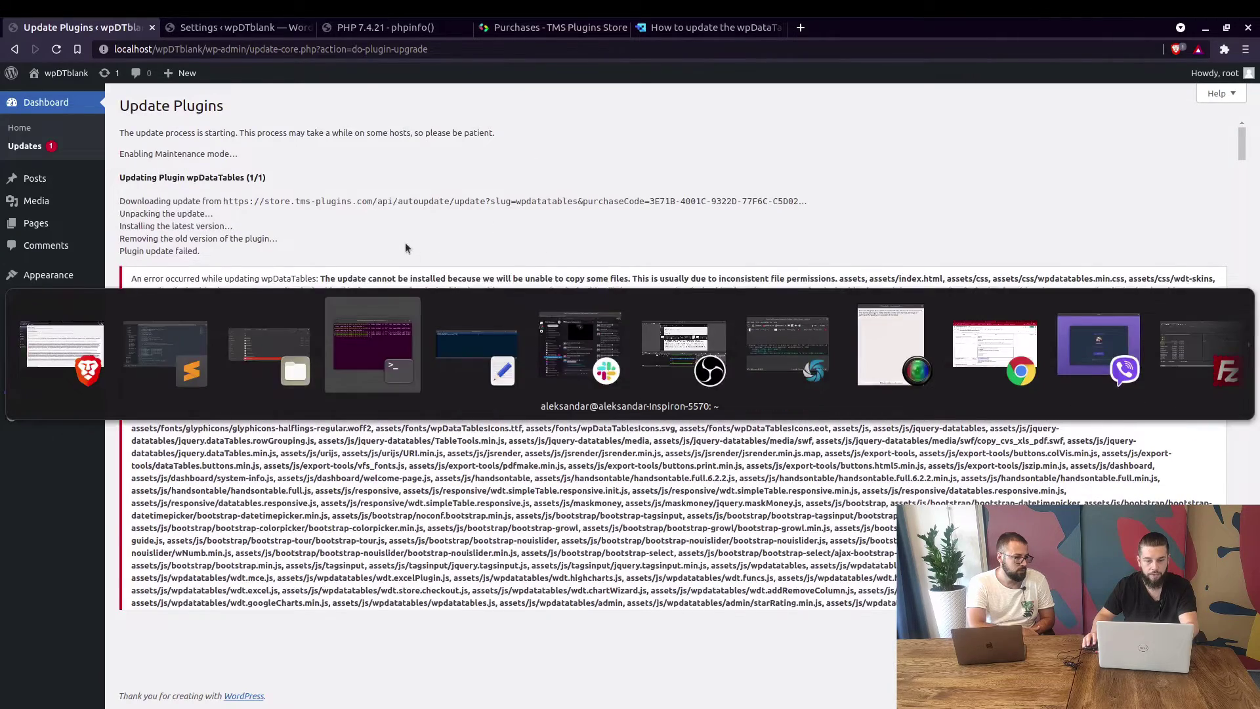
# - Run 'sudo chmor -R 777 /var/www/html/wpDTblank', which fails with command not found
pyautogui.write('gulp watch')
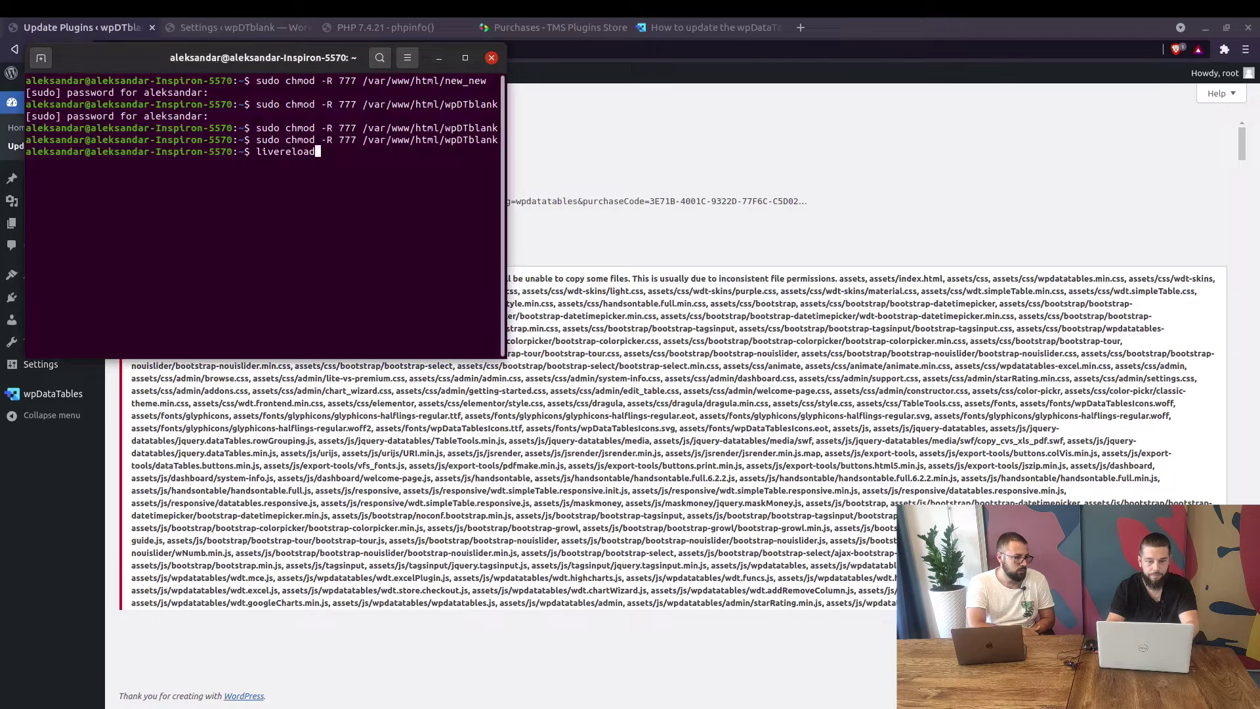
pyautogui.press('Up')
pyautogui.press('Down')
pyautogui.press('Down')
pyautogui.press('Down')
pyautogui.write('s')
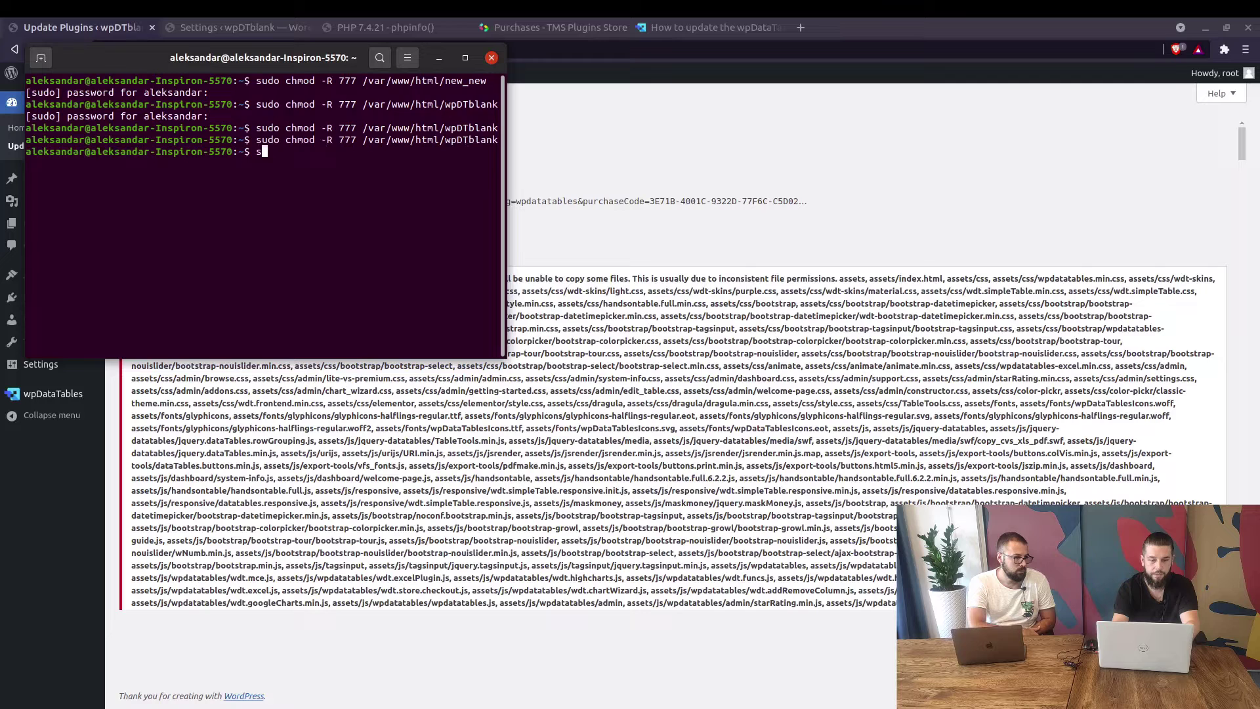
pyautogui.write('udo chmor ')
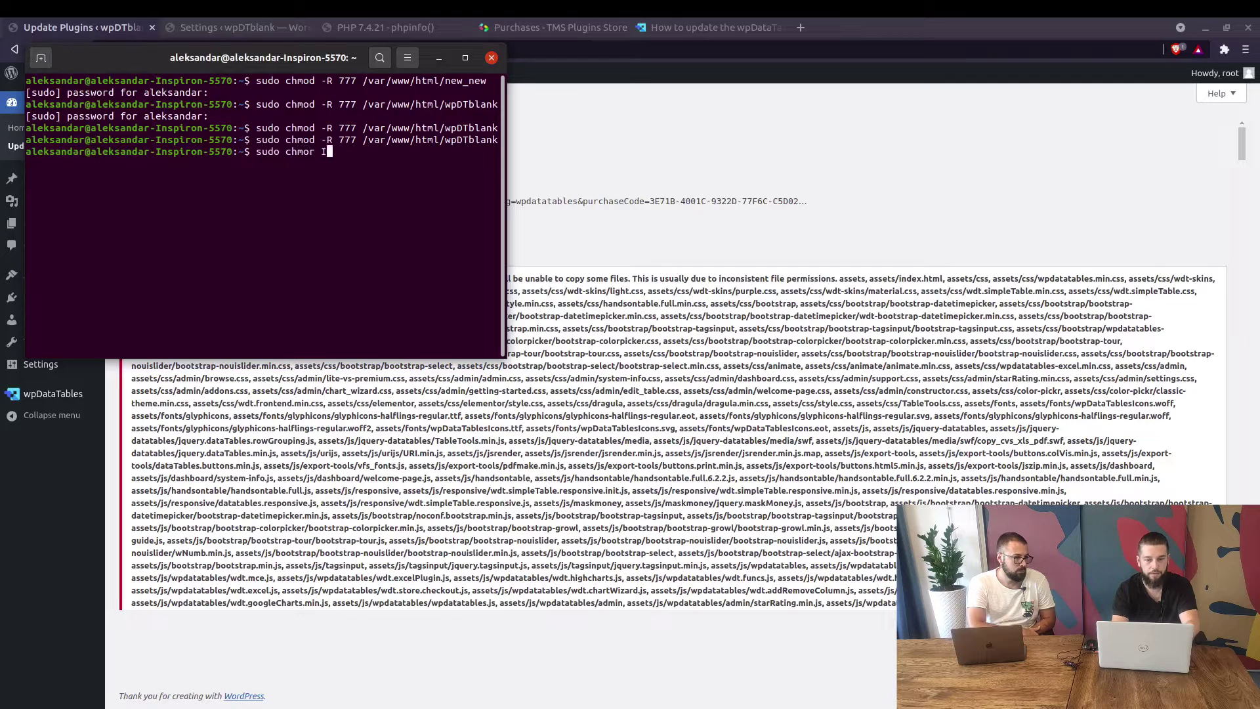
pyautogui.write('-R 7')
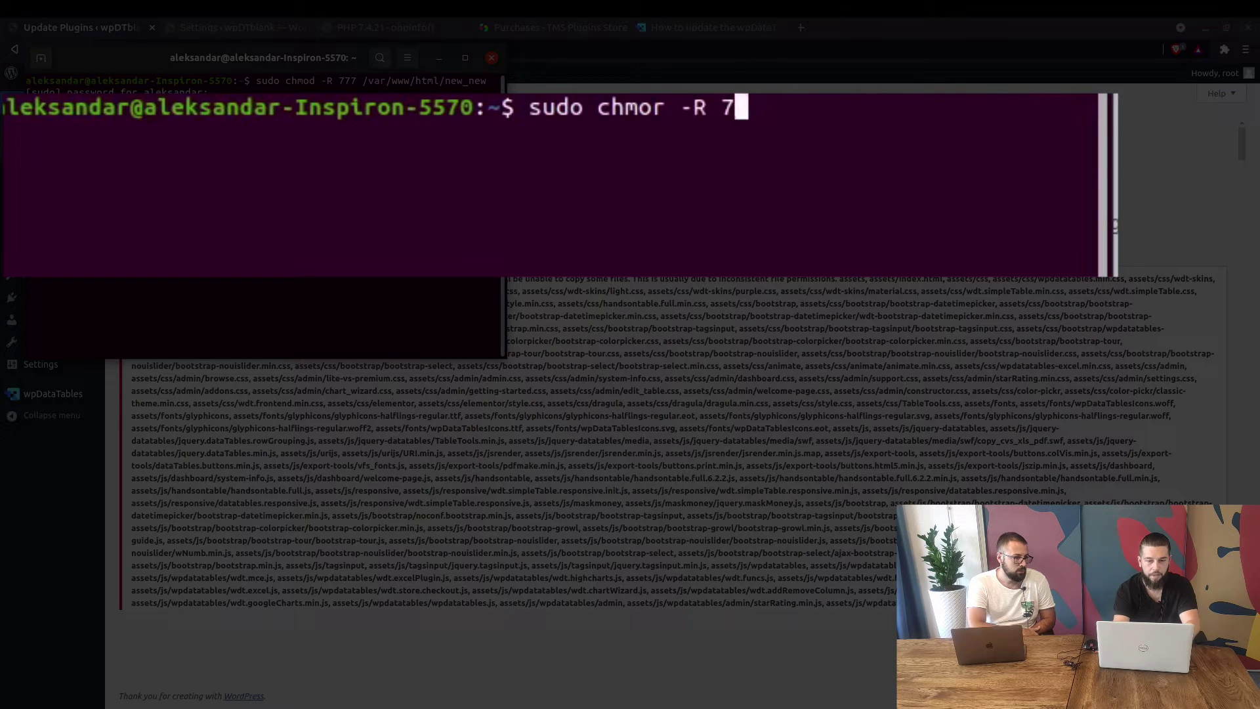
pyautogui.write('77 /var/')
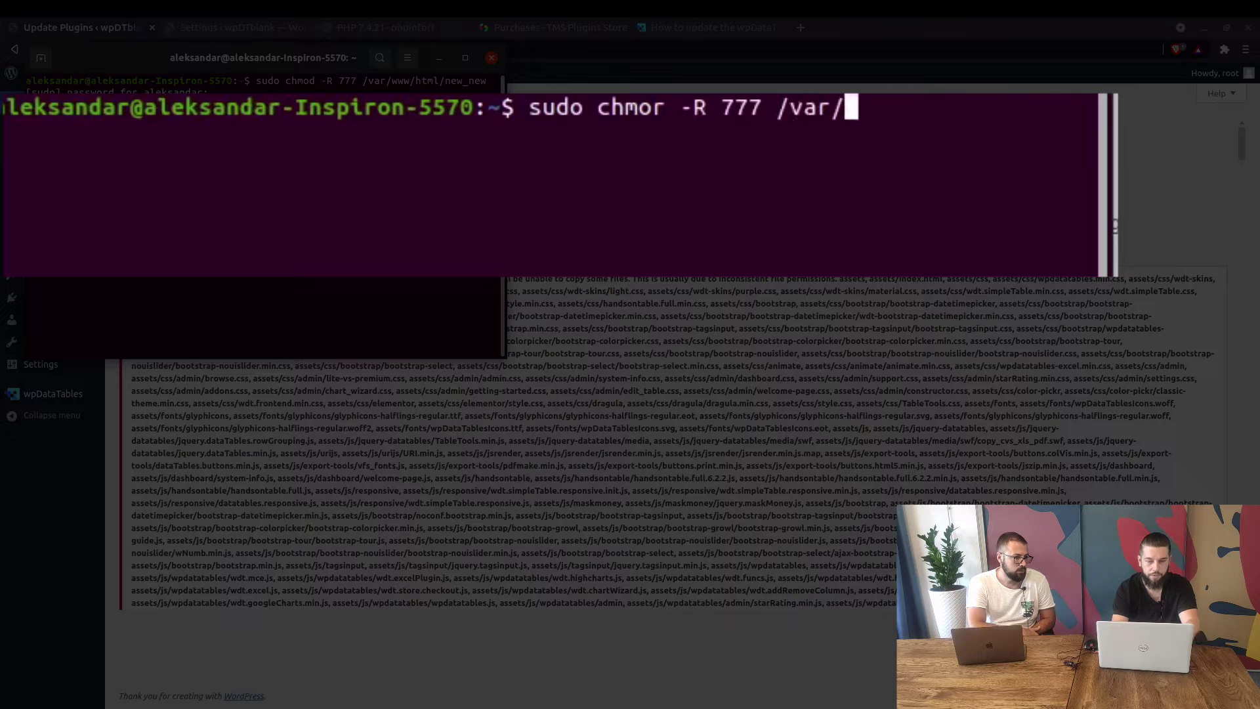
pyautogui.write('www/html/')
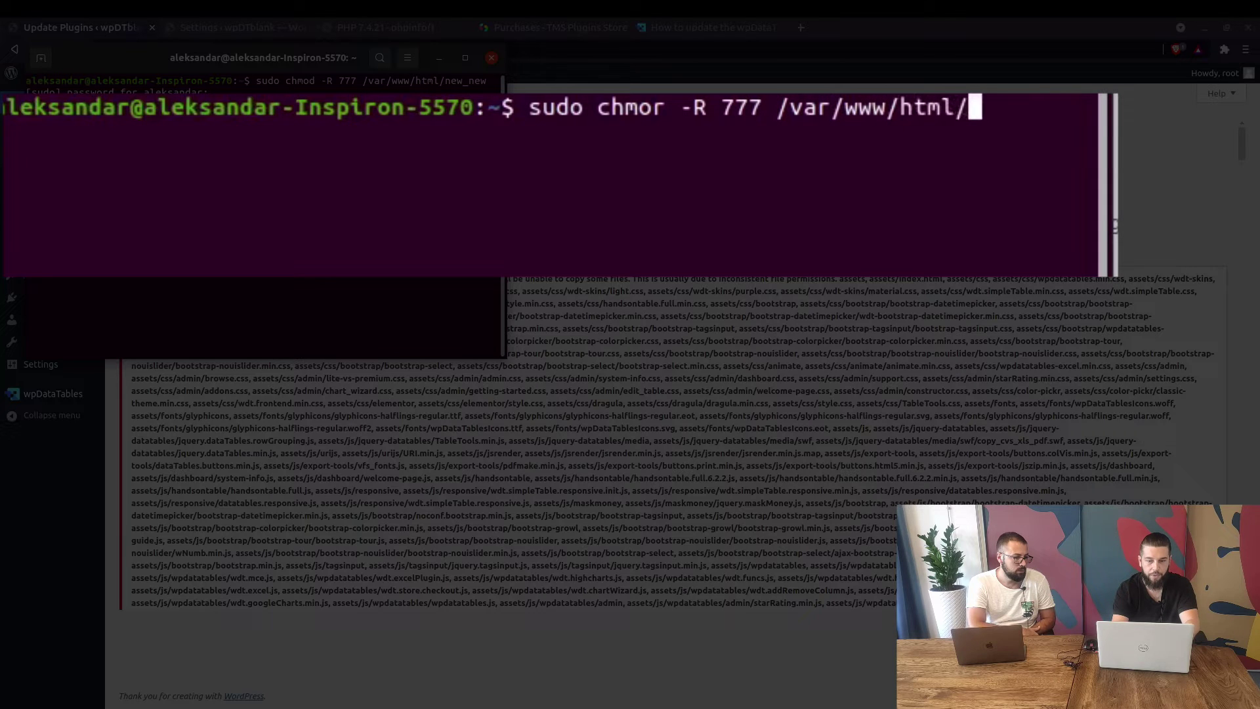
pyautogui.write('wpDTblank')
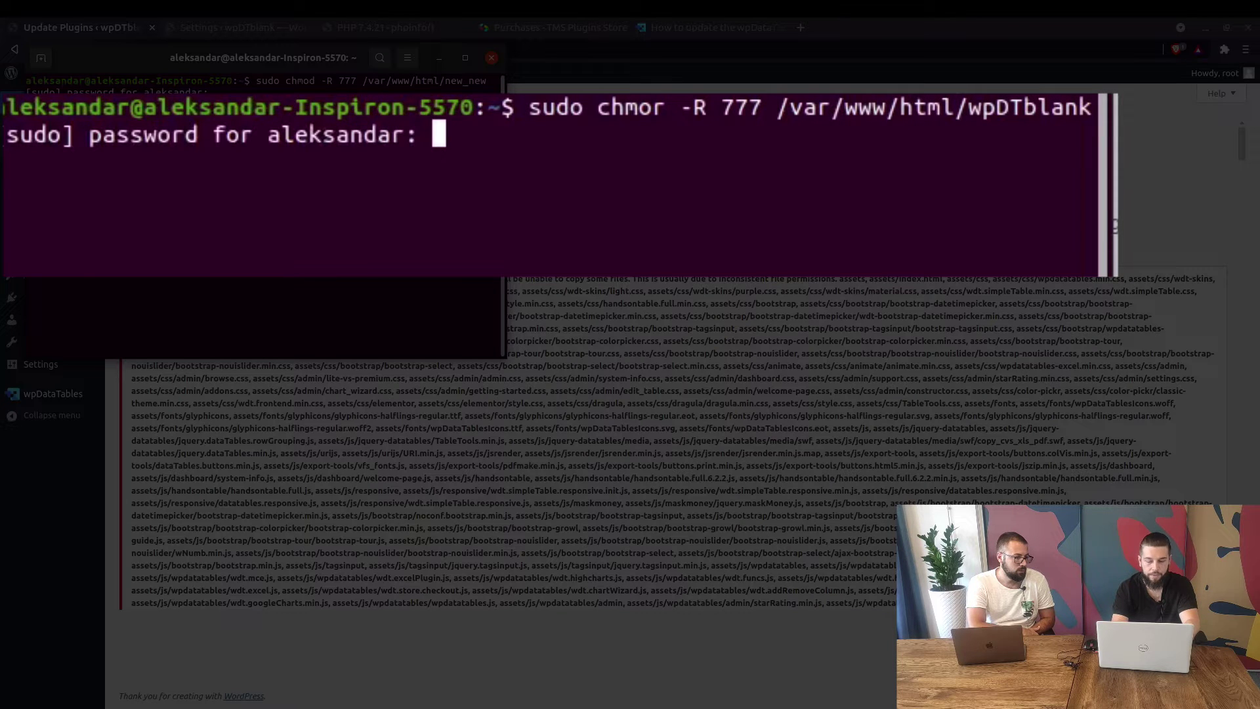
pyautogui.press('Return')
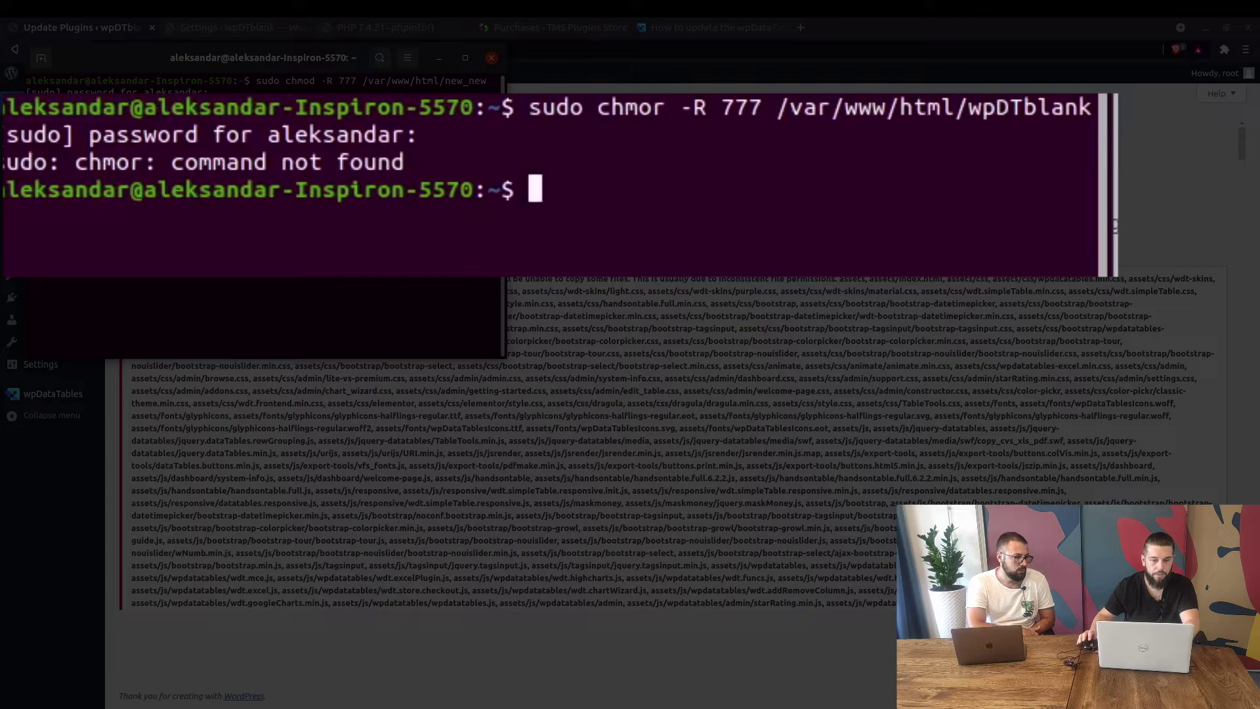
# - Correct chmor to chmod and rerun the recursive 777 permissions command on wpDTblank
pyautogui.press('Up')
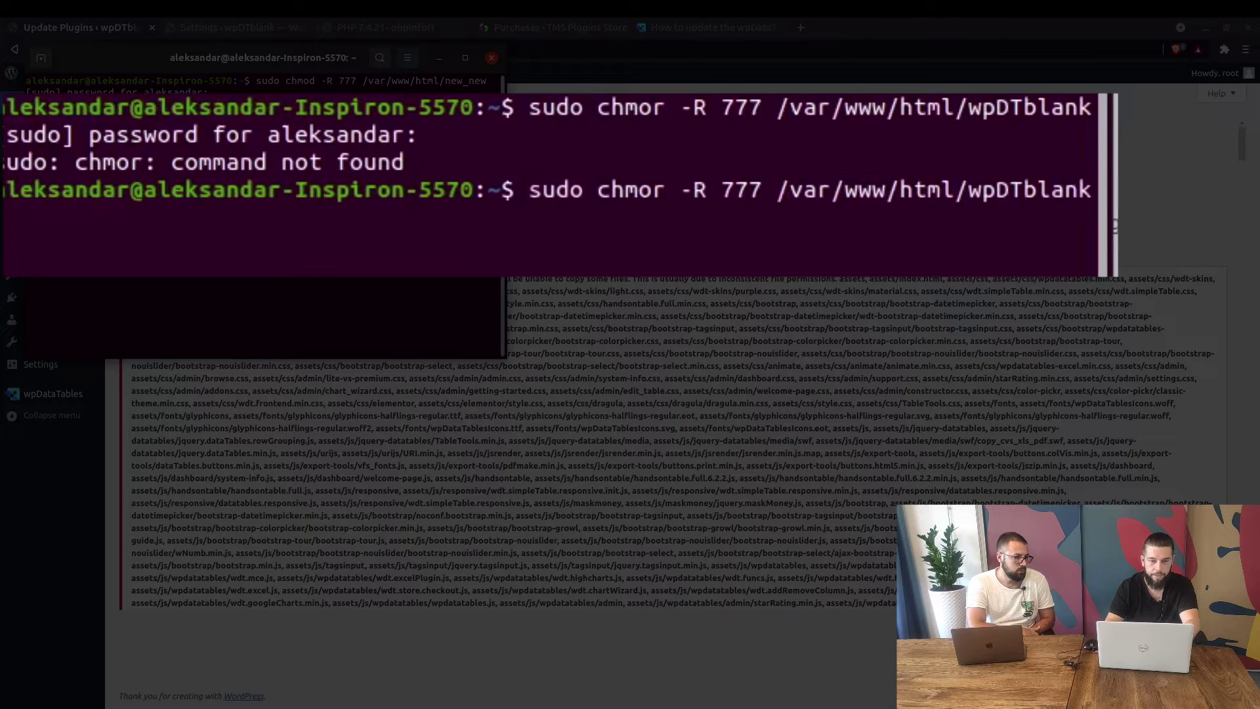
pyautogui.press('Left')
pyautogui.press('Left')
pyautogui.press('Left')
pyautogui.press('Left')
pyautogui.press('Left')
pyautogui.press('Left')
pyautogui.press('Left')
pyautogui.press('Left')
pyautogui.press('Left')
pyautogui.press('Left')
pyautogui.press('Left')
pyautogui.press('Left')
pyautogui.press('Left')
pyautogui.press('Left')
pyautogui.press('Left')
pyautogui.press('Left')
pyautogui.press('Left')
pyautogui.press('Left')
pyautogui.press('Left')
pyautogui.press('Left')
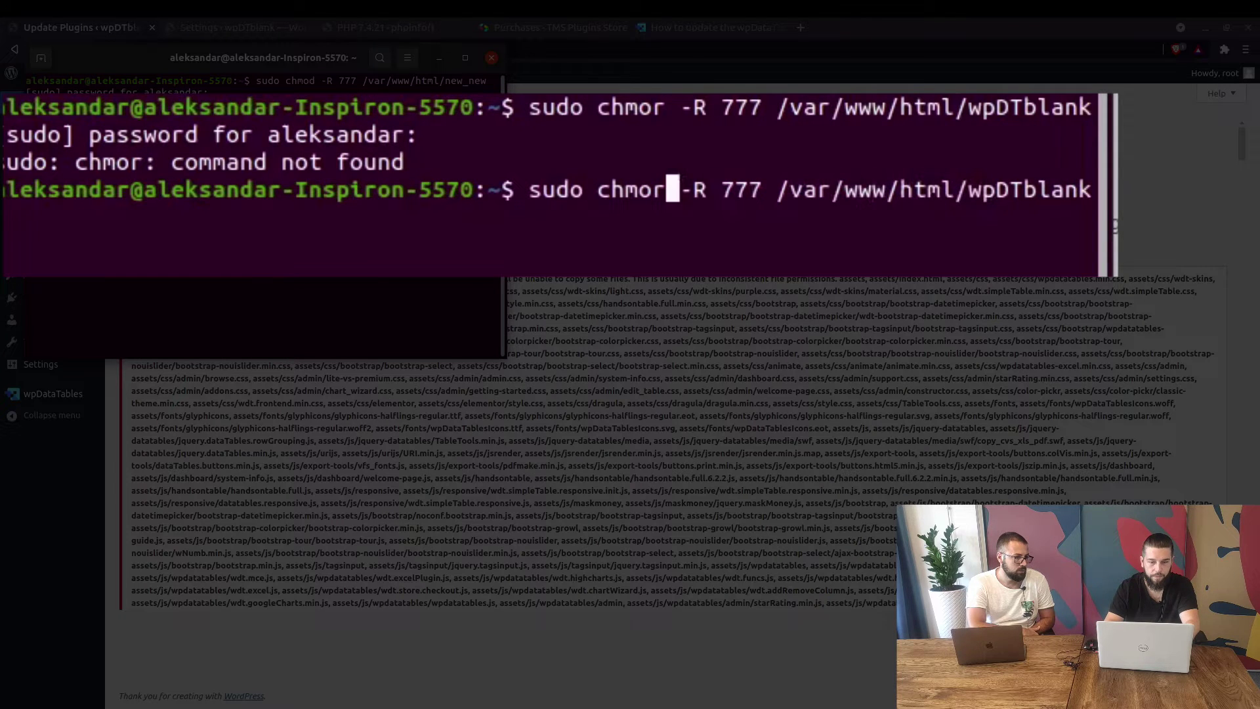
pyautogui.press('BackSpace')
pyautogui.write('d')
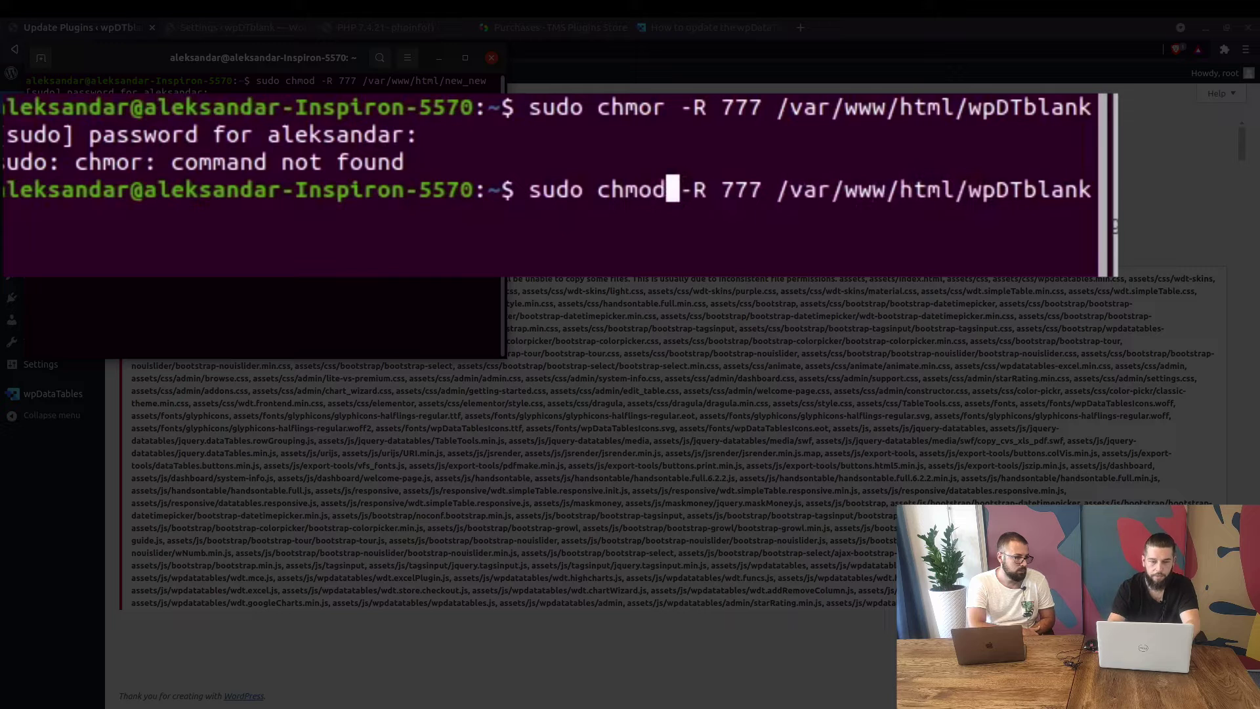
pyautogui.press('Return')
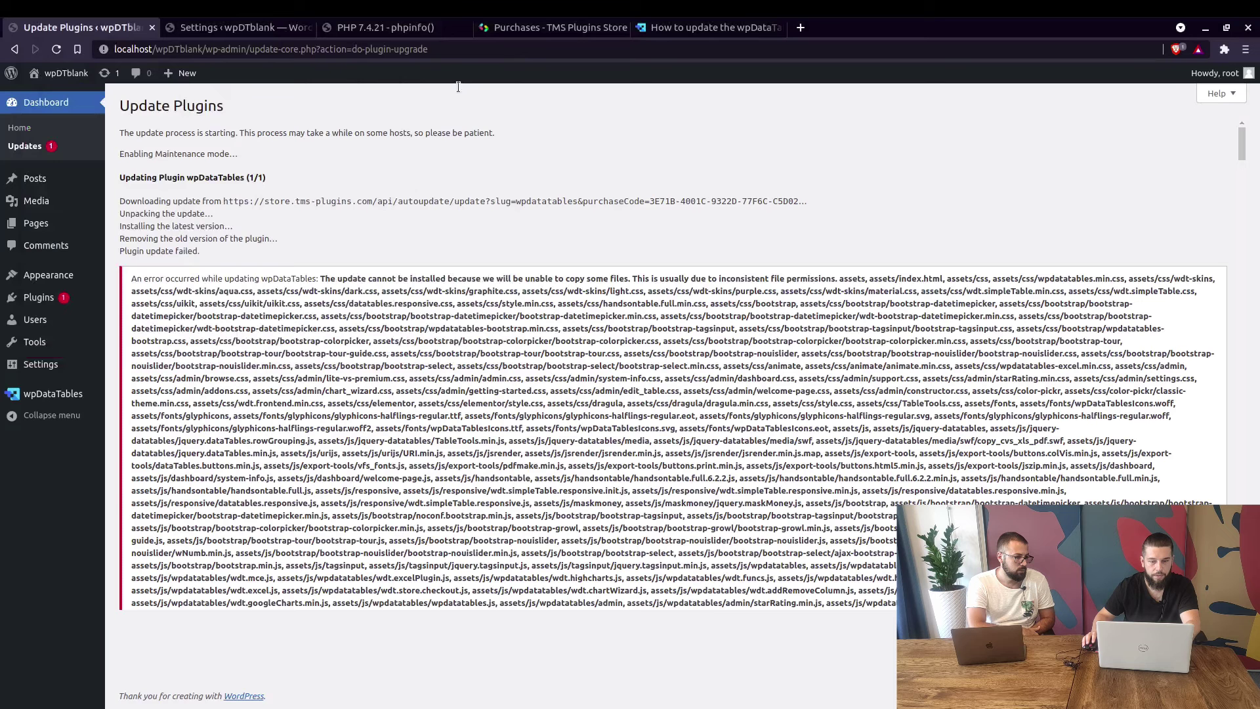
# - Update the ticked wpDataTables plugin to 3.5 and highlight the success and maintenance-mode-disabled messages
pyautogui.click(41, 148)
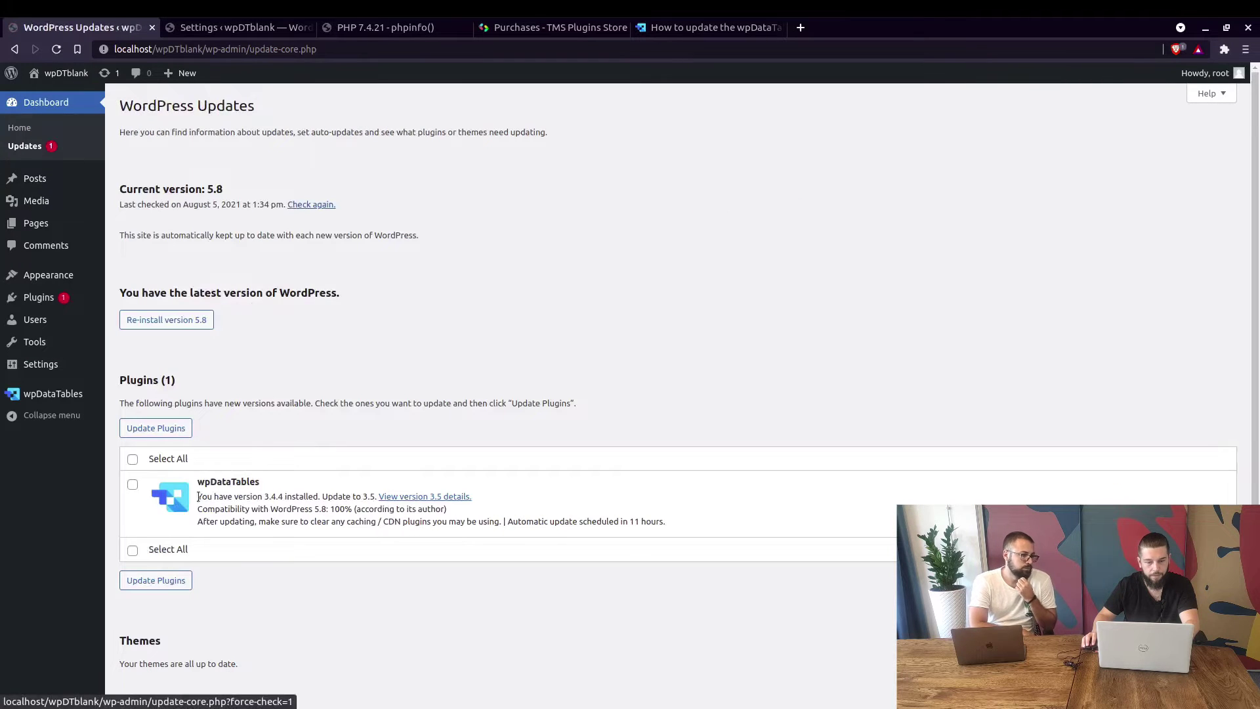
pyautogui.click(133, 484)
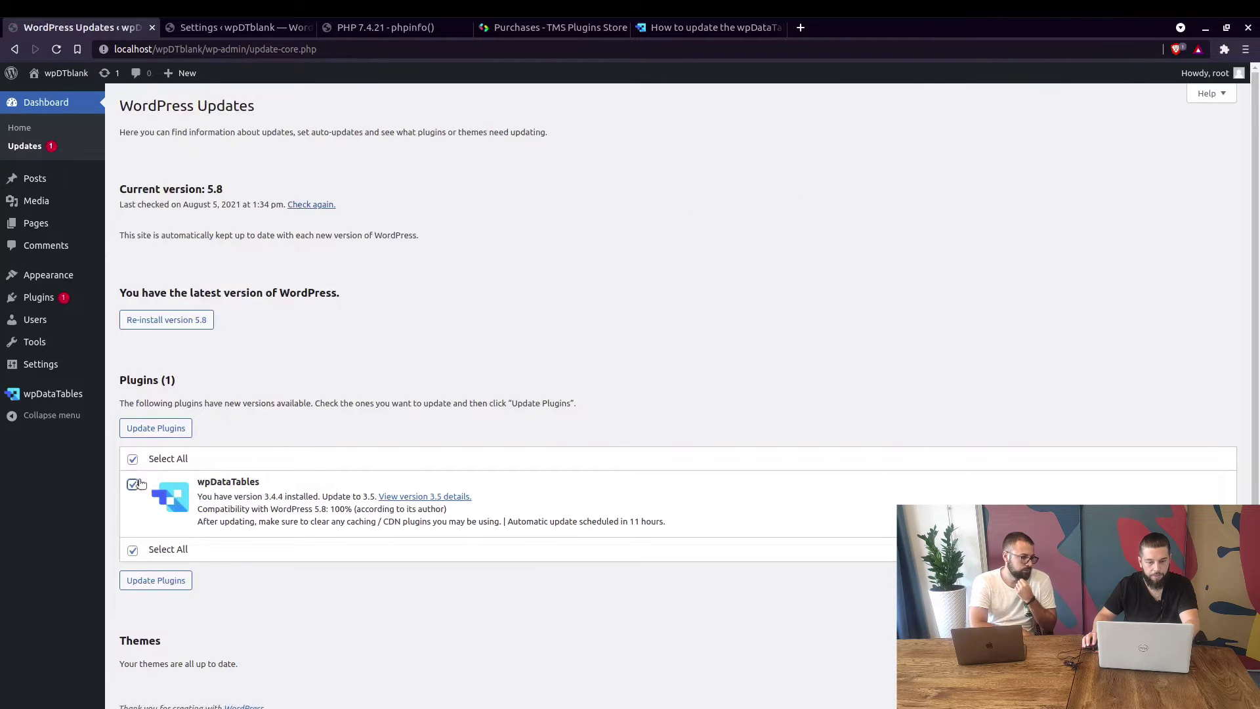
pyautogui.click(156, 428)
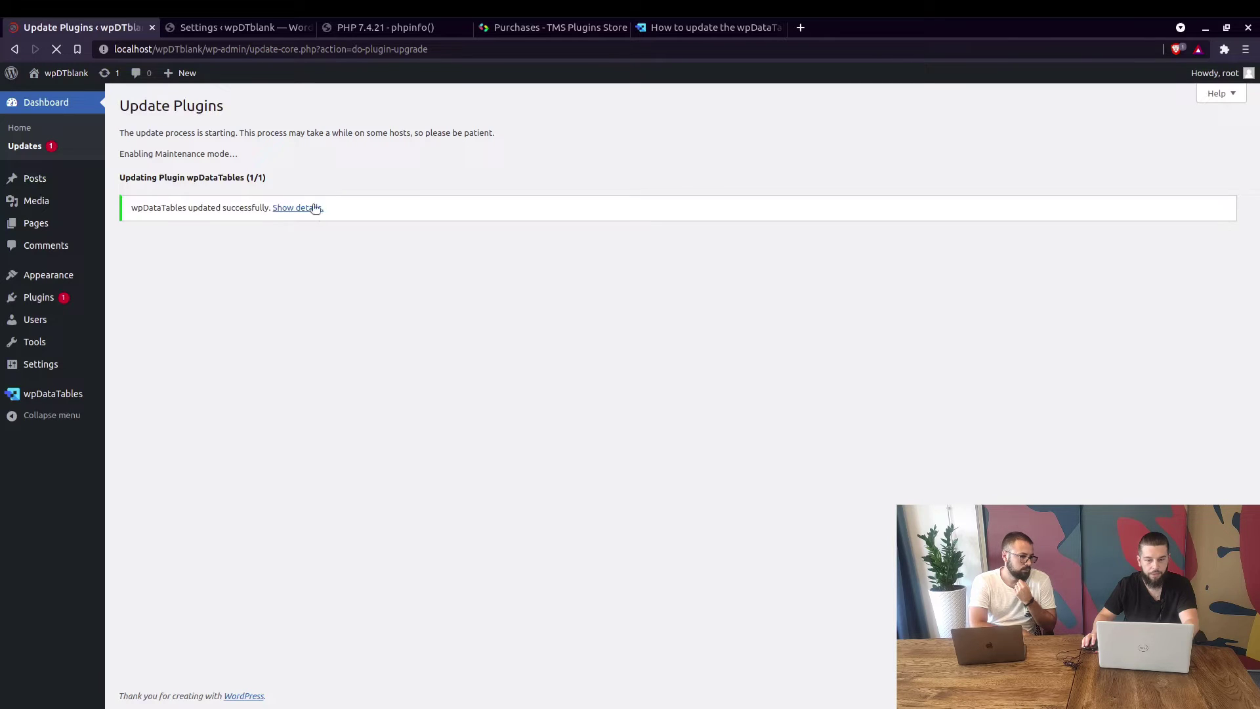
pyautogui.moveTo(163, 207); pyautogui.dragTo(235, 209)
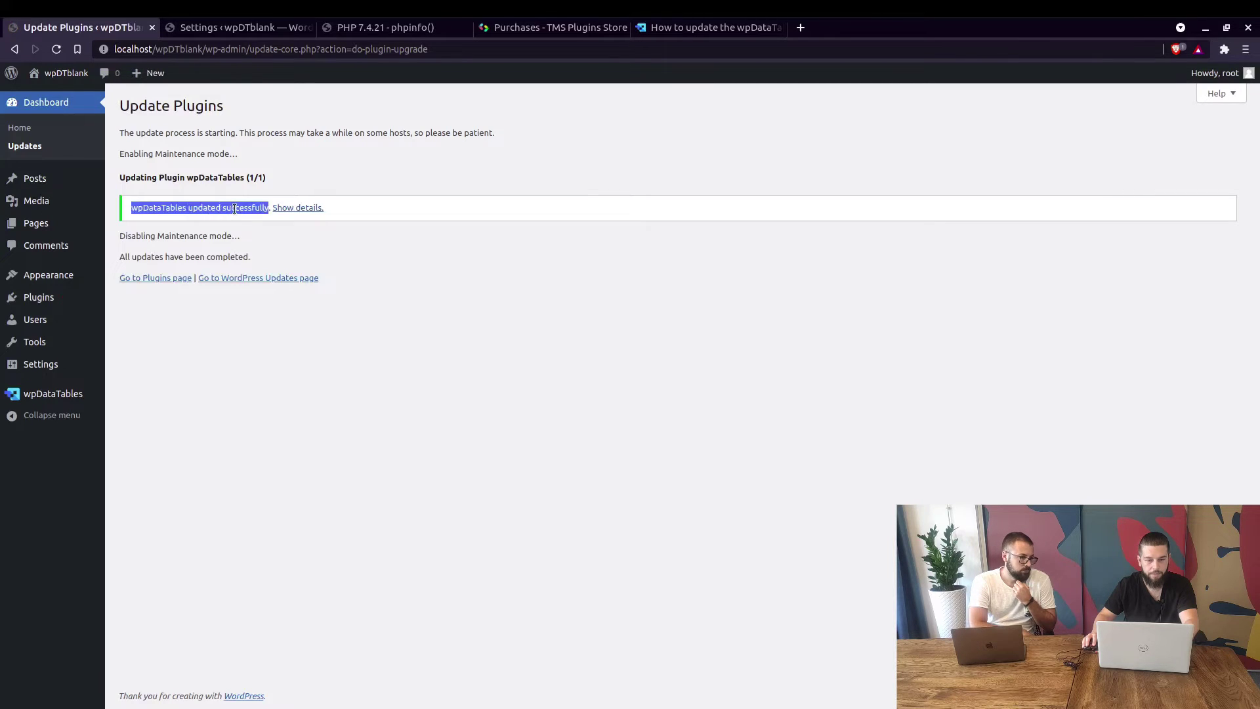
pyautogui.moveTo(119, 237); pyautogui.dragTo(255, 225)
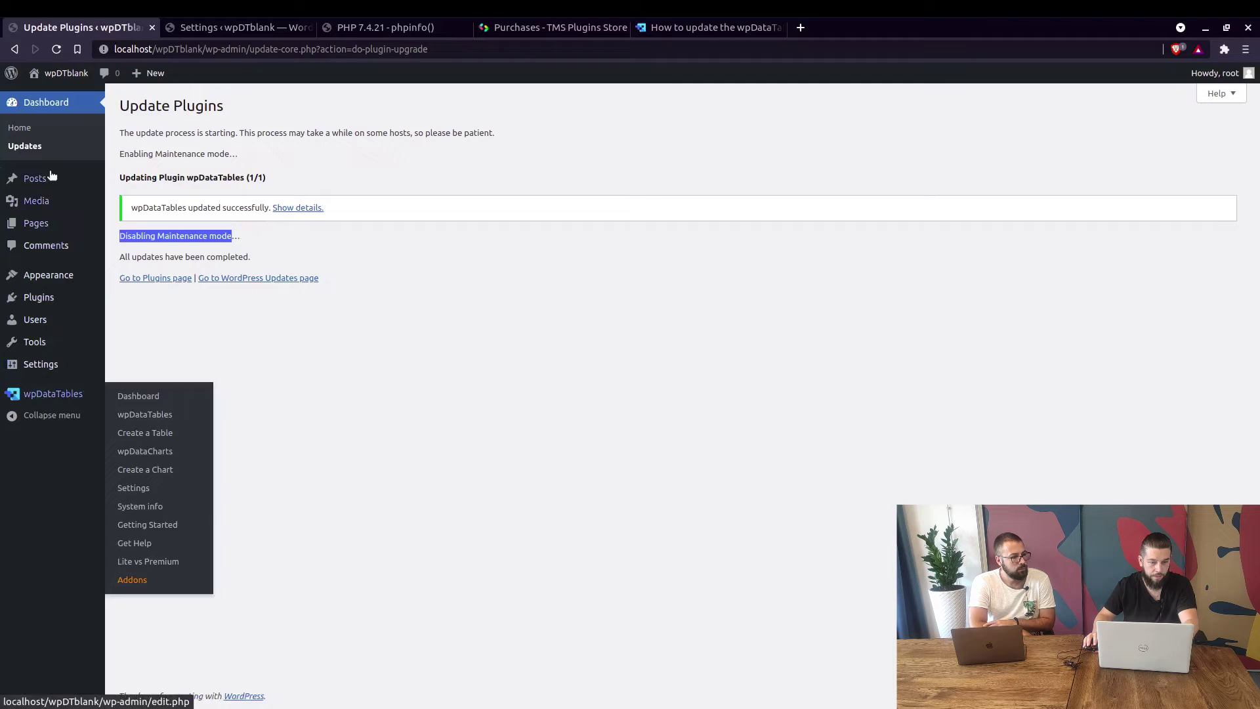
# - Confirm wpDataTables 3.5 in Installed Plugins and review the documented Manual update procedure
pyautogui.click(57, 300)
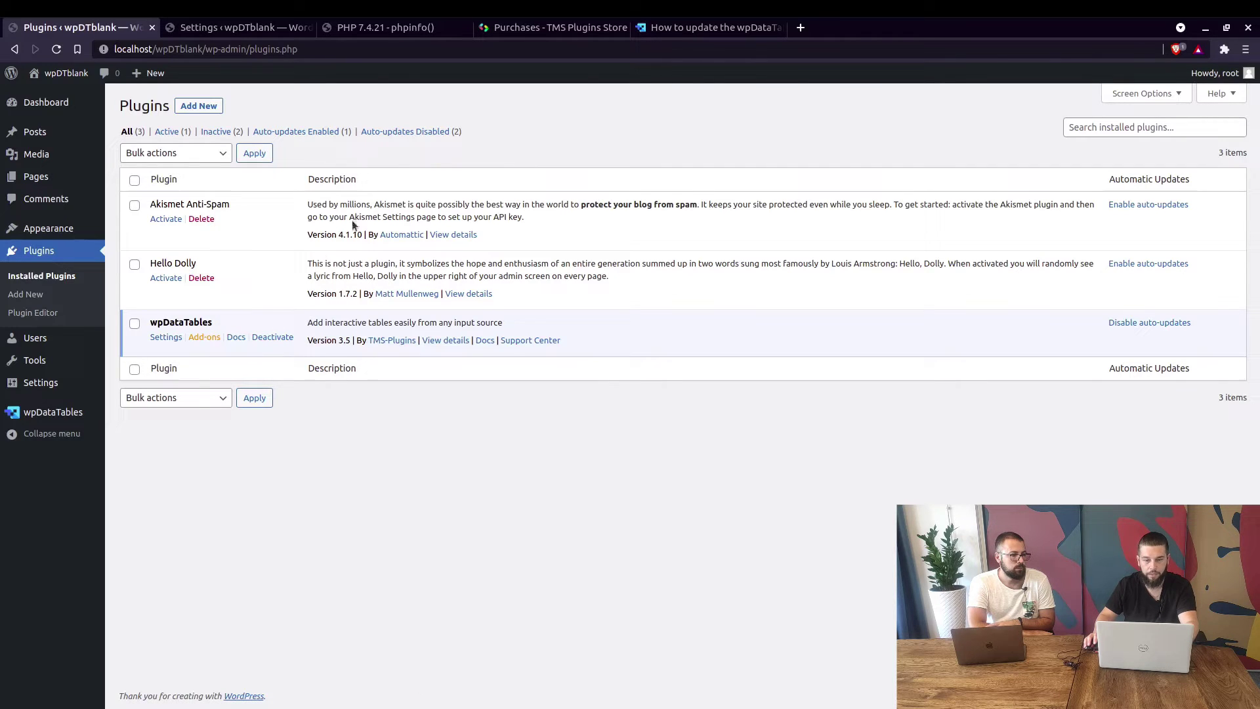
pyautogui.moveTo(95, 101)
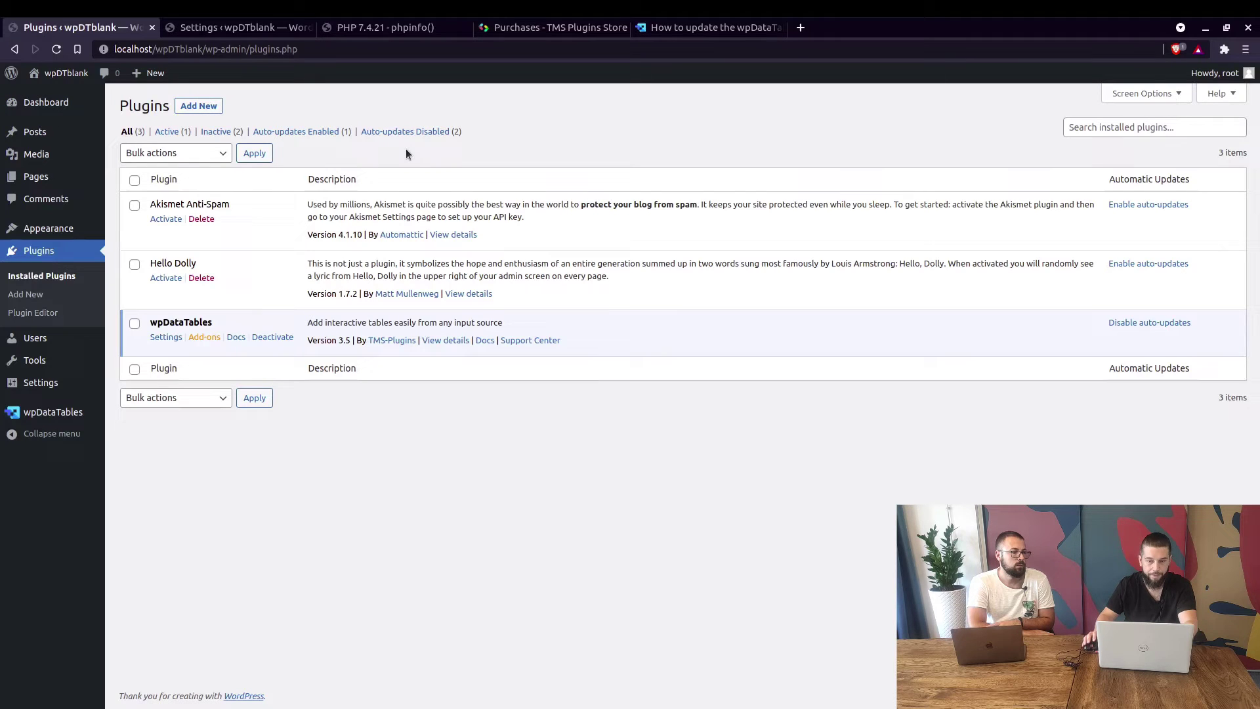
pyautogui.click(709, 26)
pyautogui.scroll(-4, 569, 373)
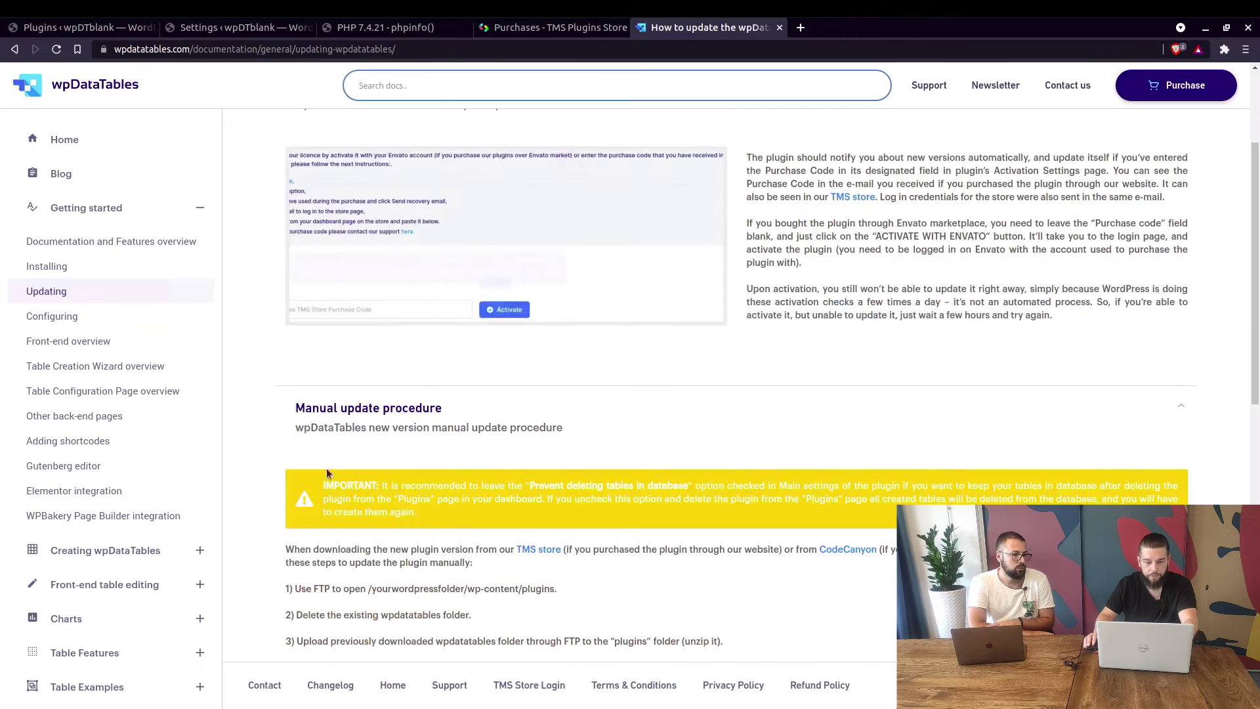
pyautogui.tripleClick(316, 409)
pyautogui.scroll(-3, 387, 438)
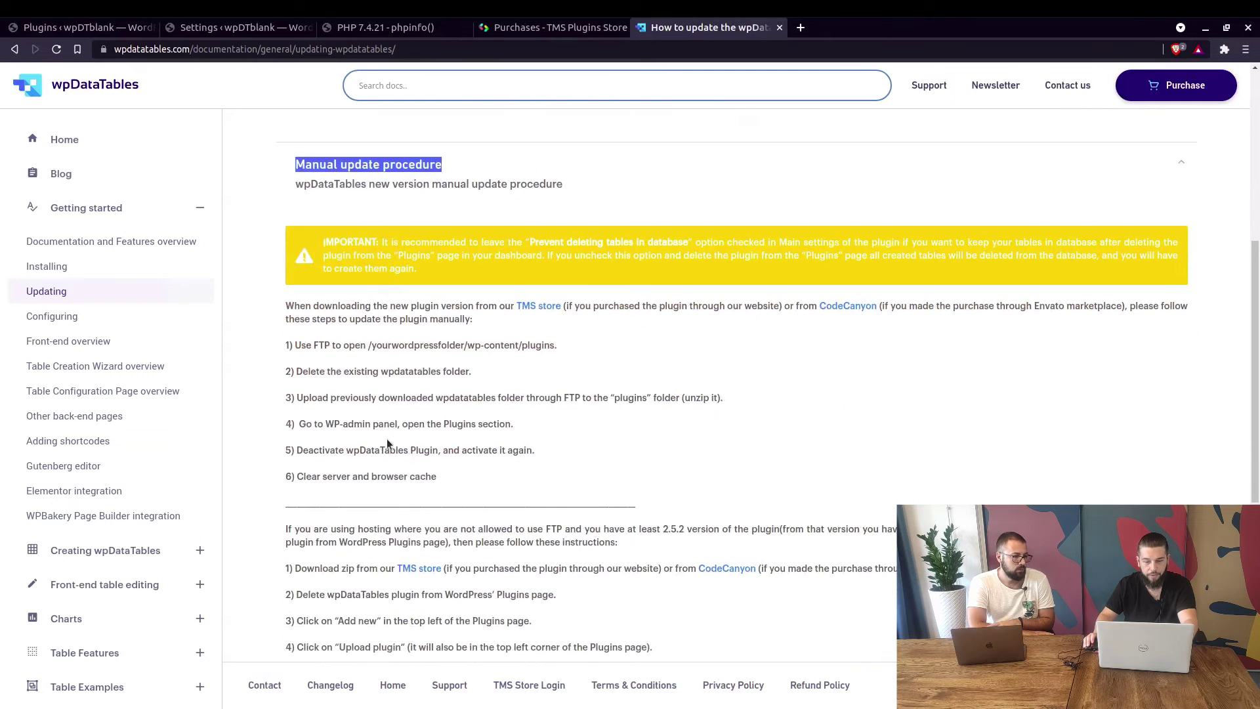
pyautogui.click(81, 32)
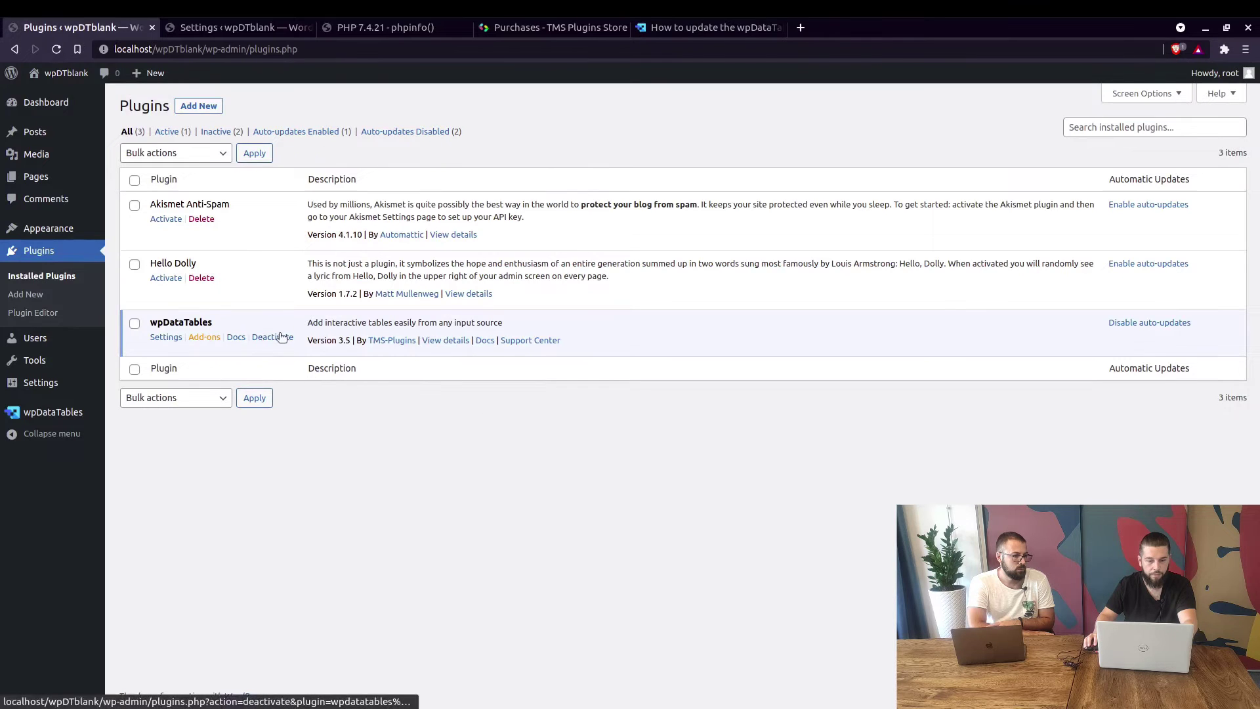
pyautogui.hotkey('alt', 'Tab')
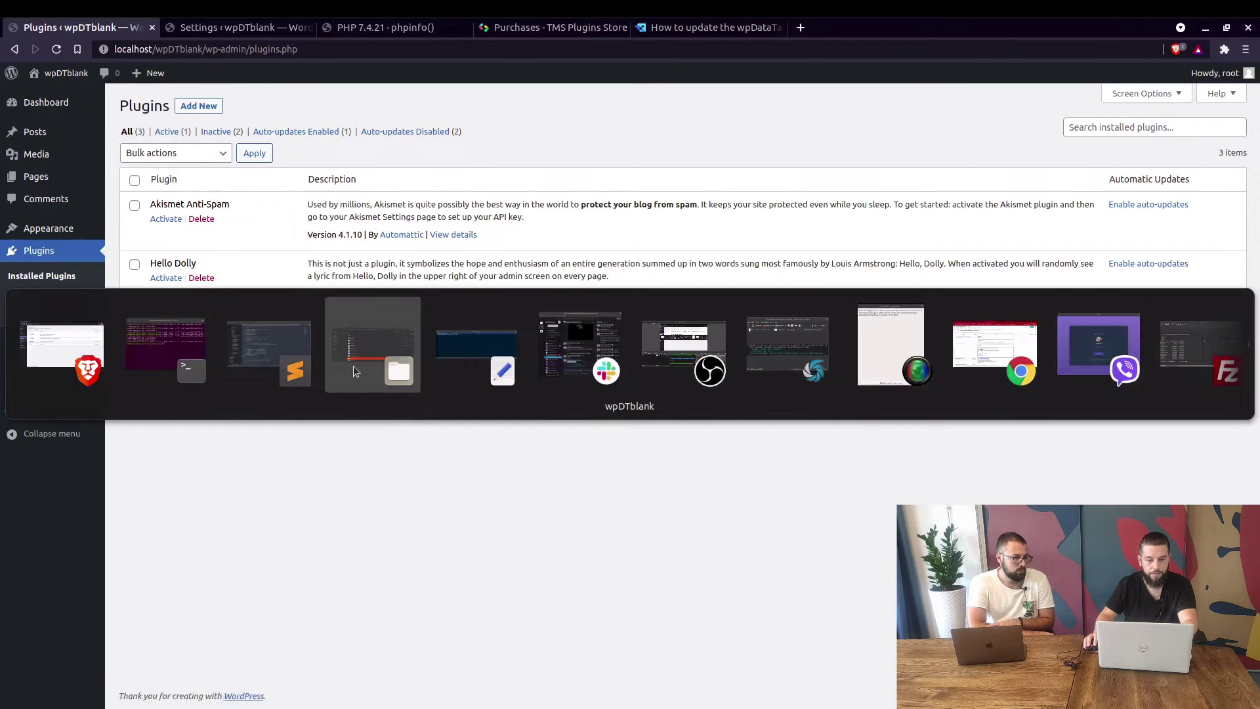
# - Open the 3.4.4 wpdatatables.zip in Archive Manager and permanently delete wp-content/plugins/wpdatatables
pyautogui.click(683, 279)
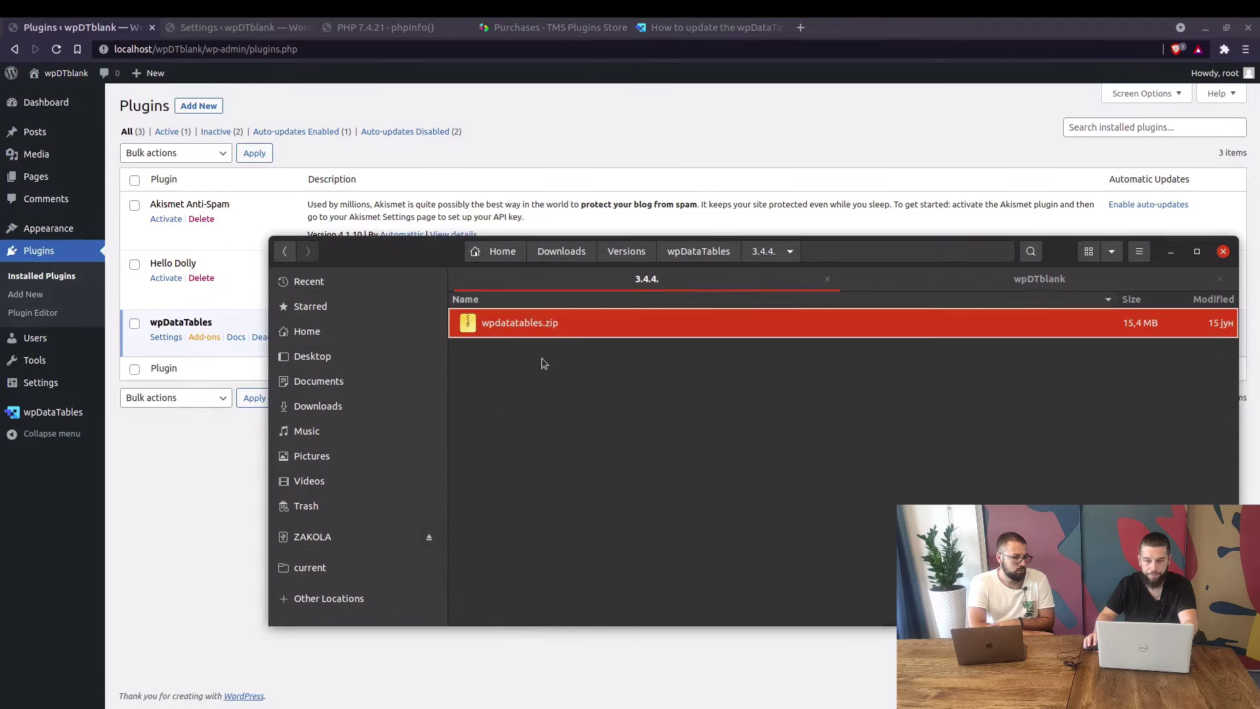
pyautogui.moveTo(524, 333); pyautogui.dragTo(414, 304)
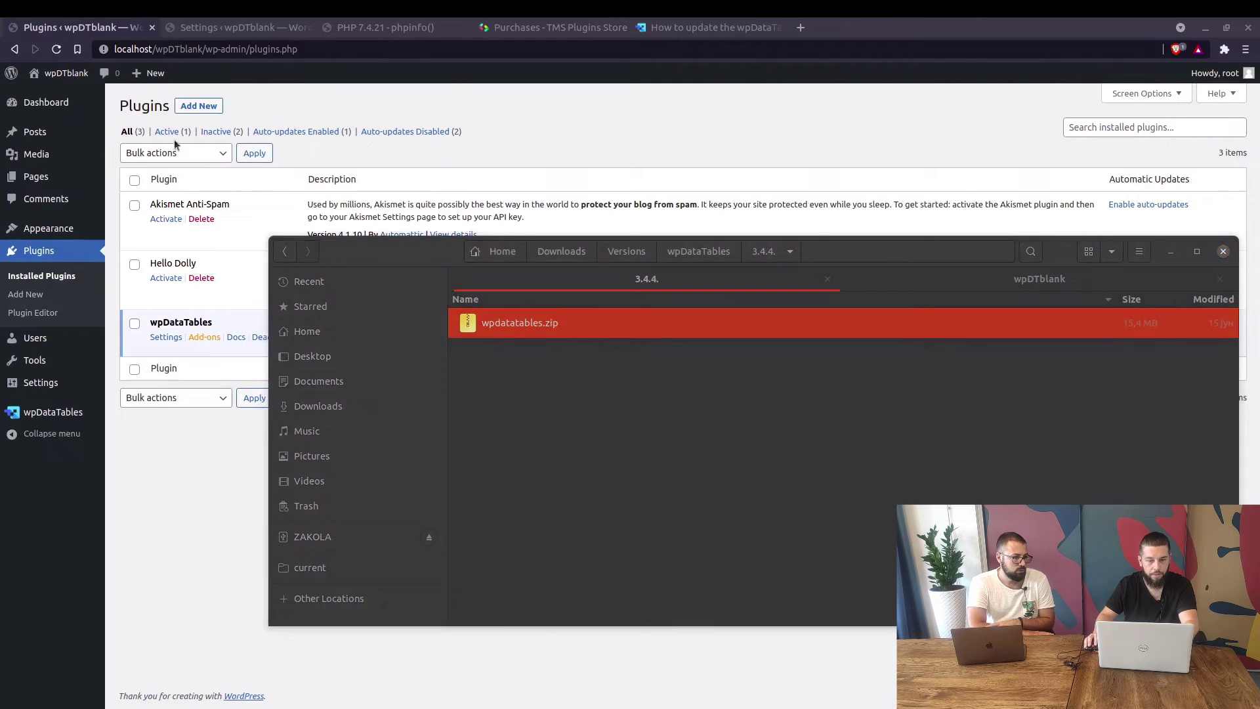
pyautogui.click(976, 281)
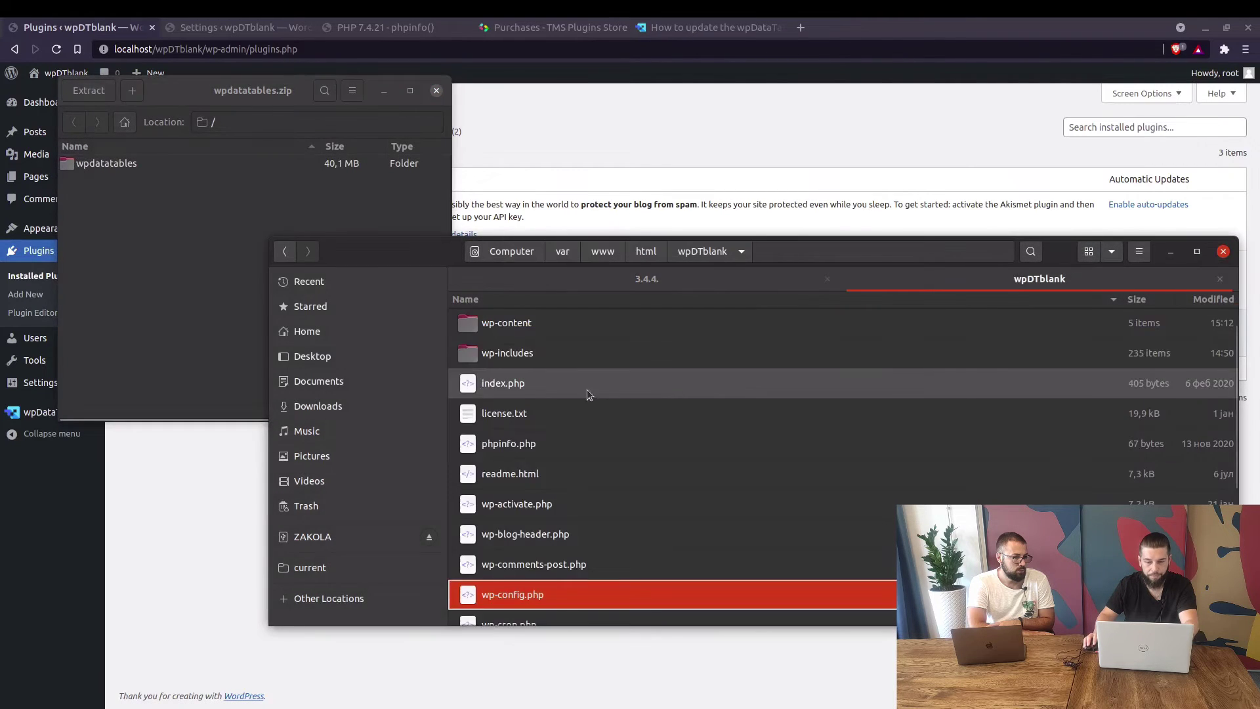
pyautogui.doubleClick(535, 362)
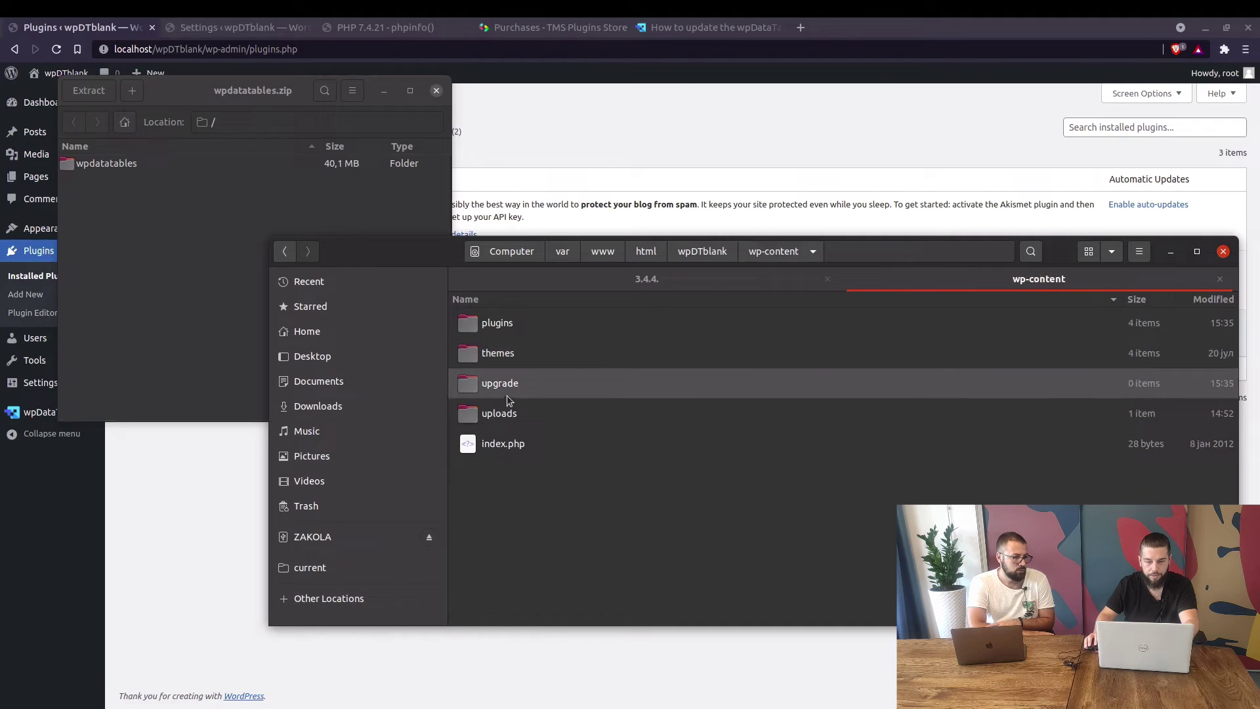
pyautogui.doubleClick(504, 326)
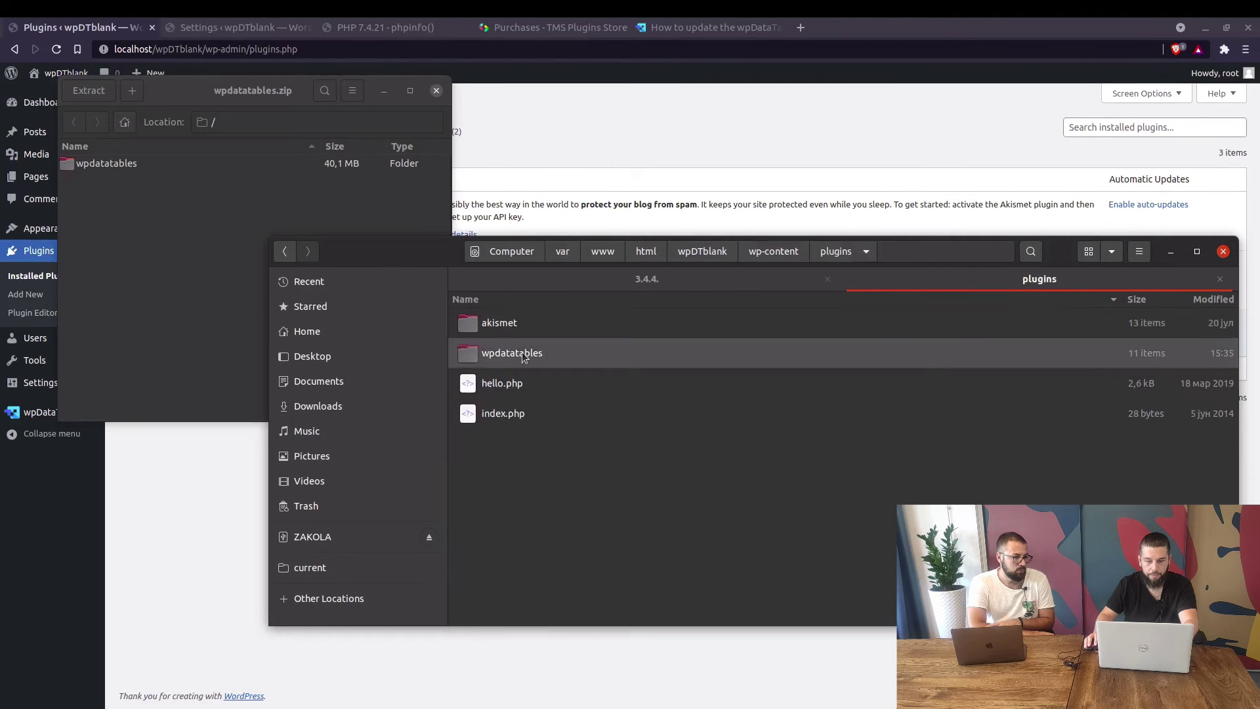
pyautogui.click(819, 346)
pyautogui.hotkey('shift', 'Delete')
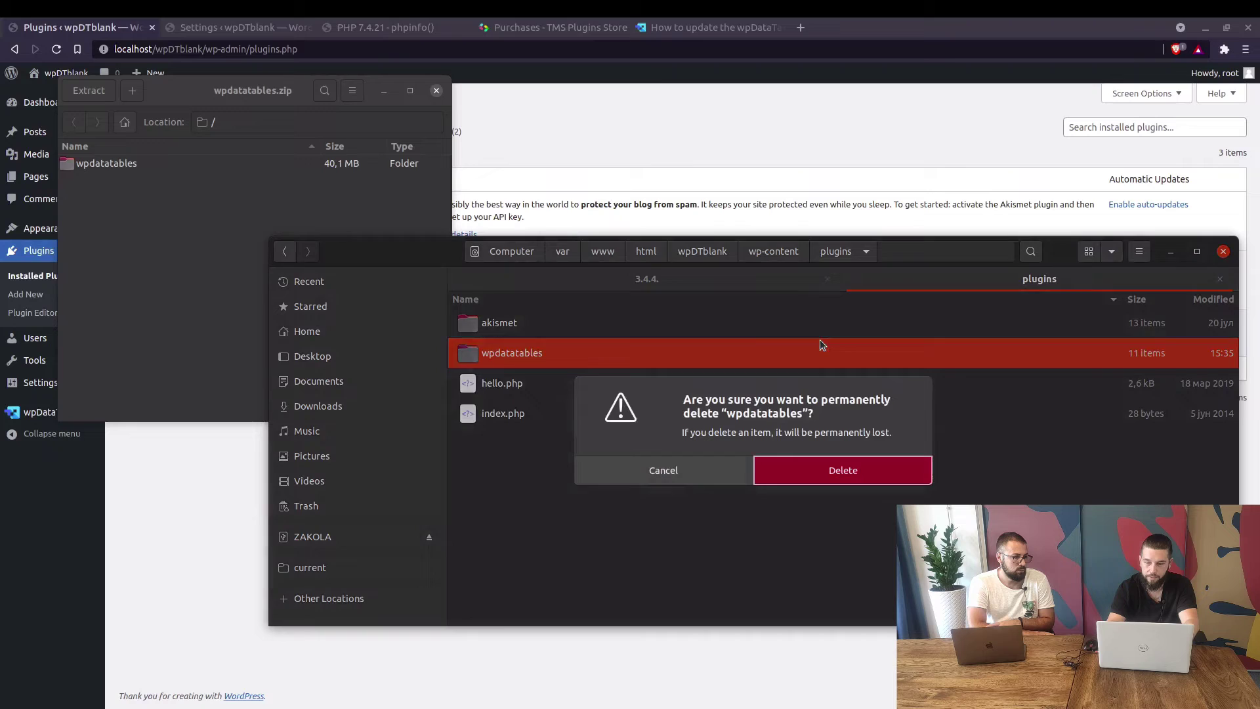
pyautogui.press('Return')
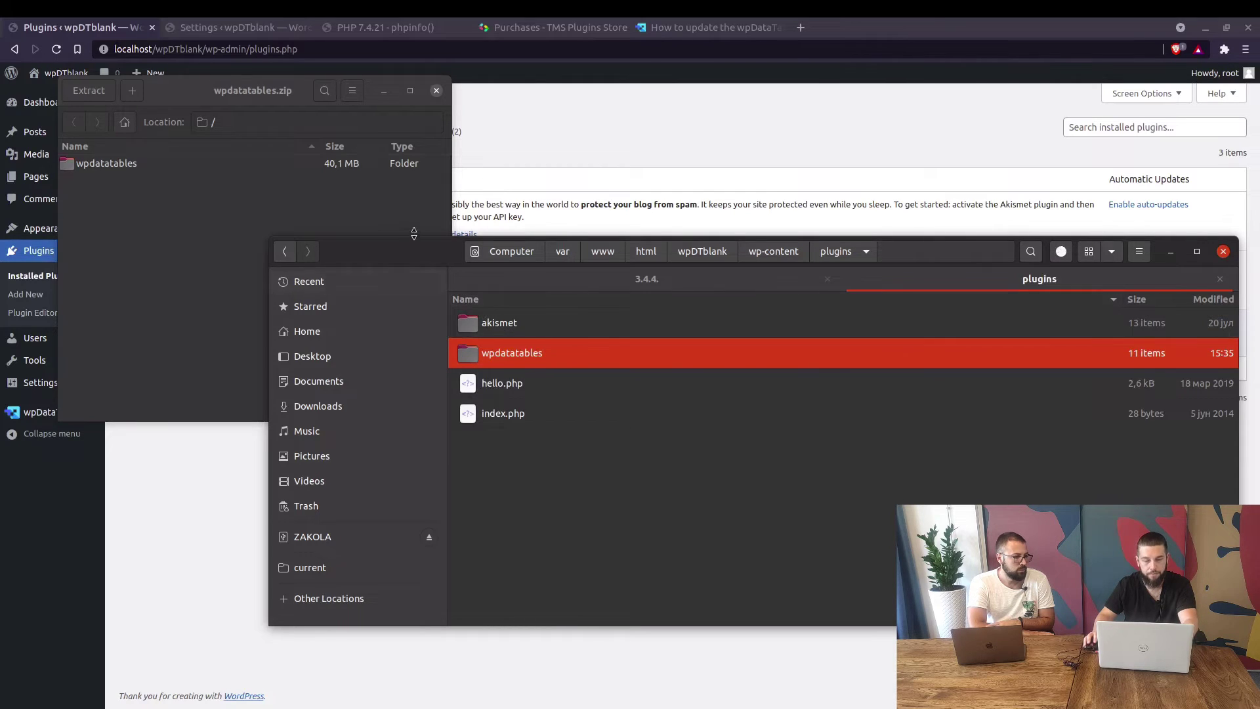
# - Copy the wpdatatables folder from the 3.4.4 zip into the site's plugins folder
pyautogui.click(131, 180)
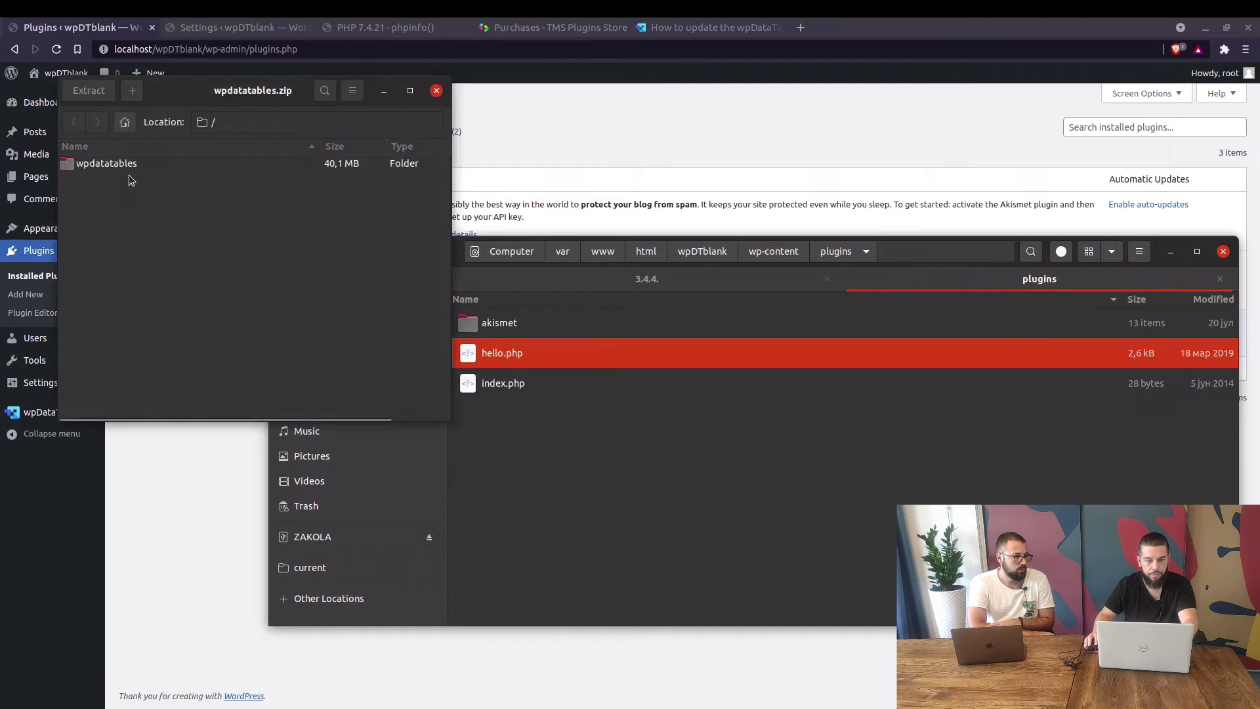
pyautogui.click(394, 172)
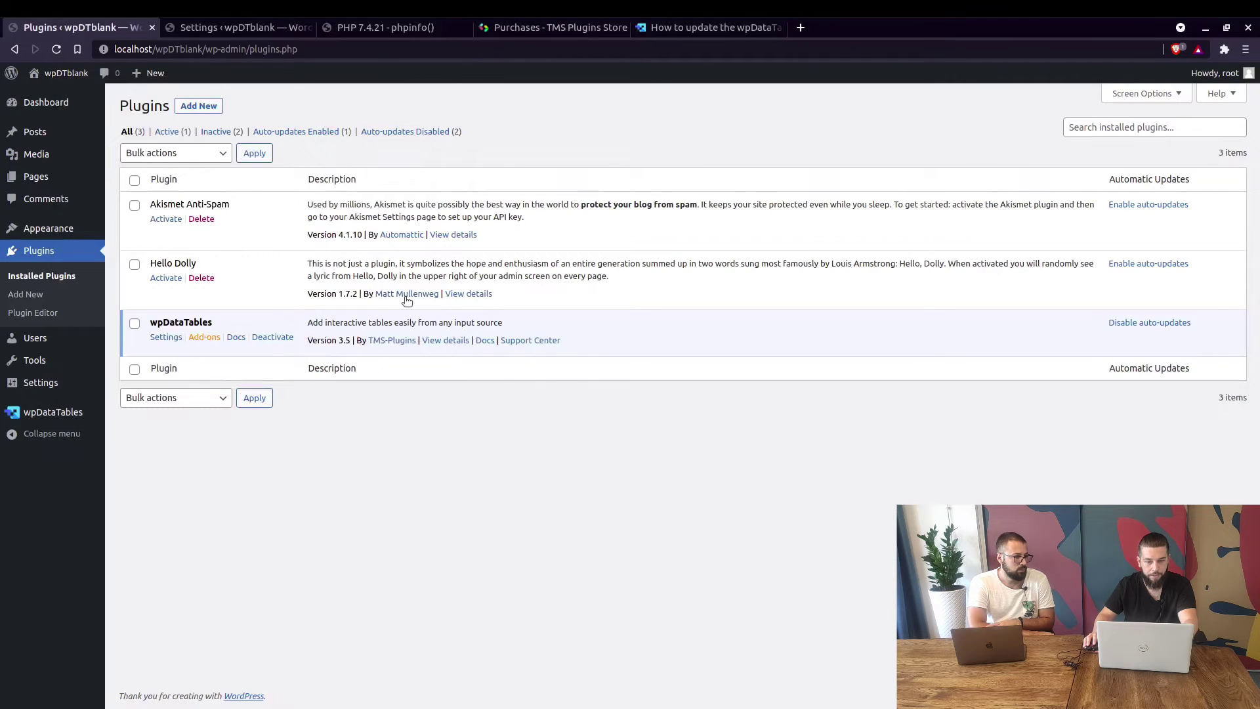
pyautogui.hotkey('alt', 'Tab')
pyautogui.hotkey('alt', 'Tab')
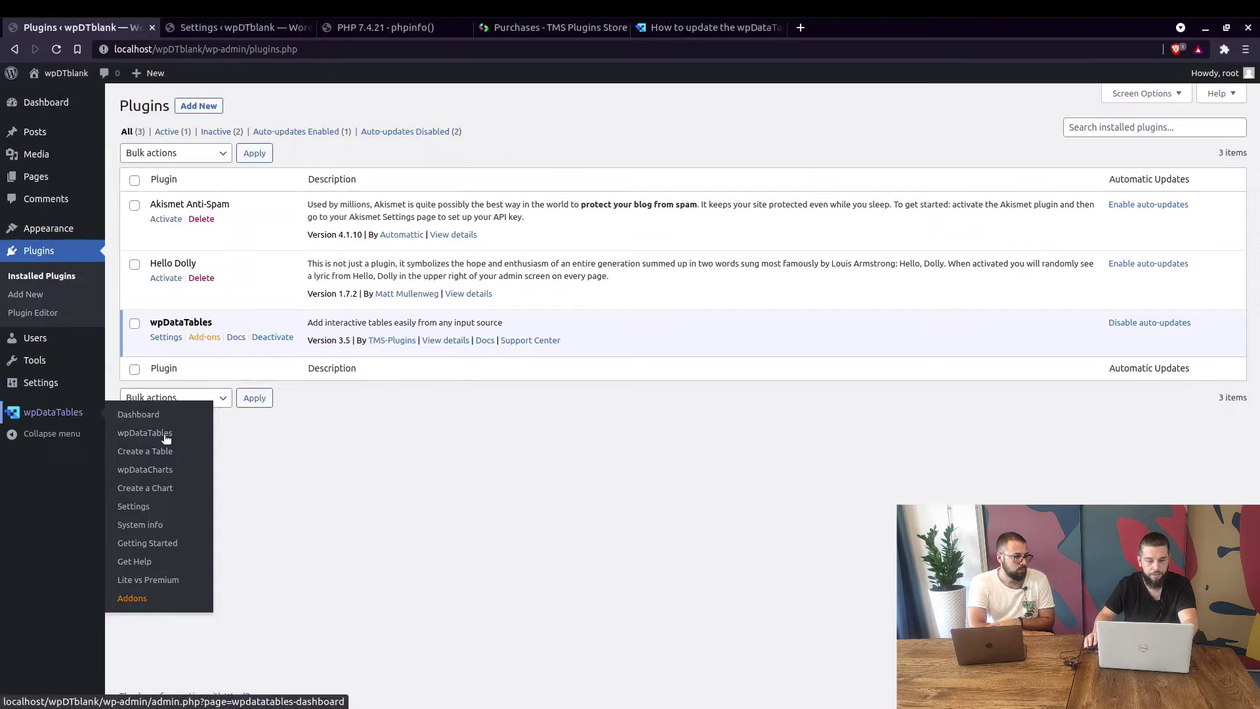
pyautogui.hotkey('alt', 'Tab')
pyautogui.hotkey('alt', 'Tab')
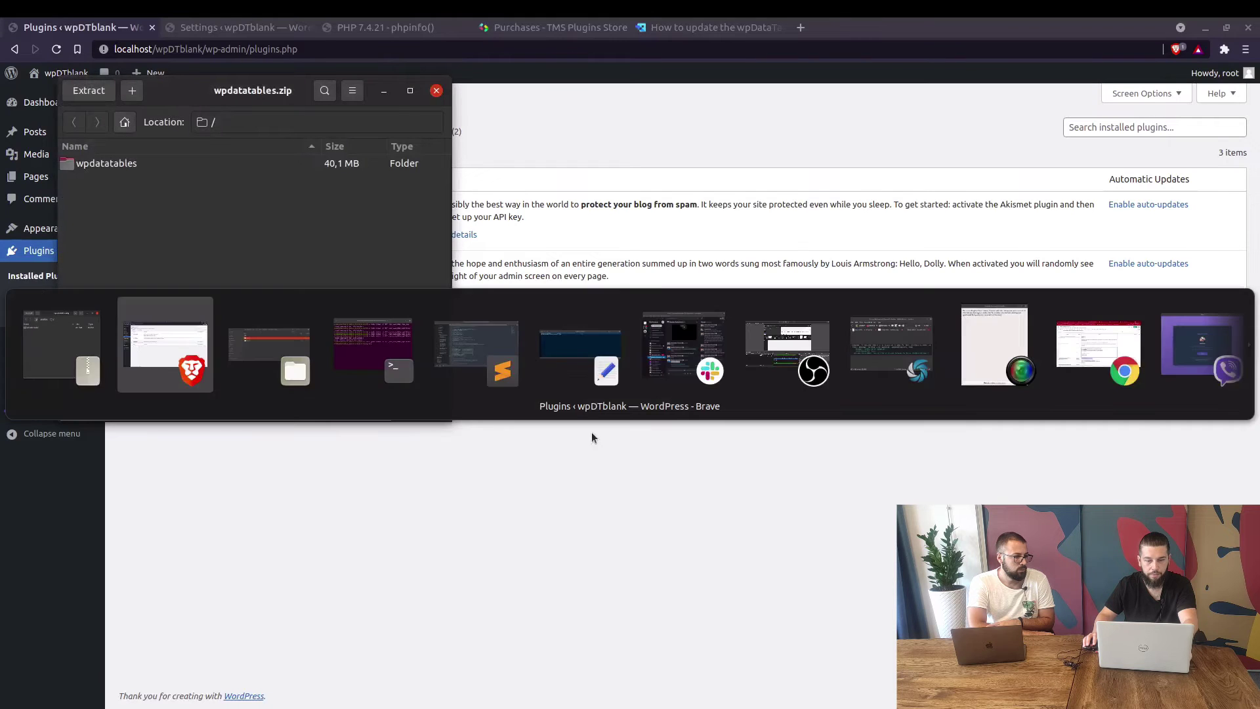
pyautogui.hotkey('alt', 'Tab')
pyautogui.moveTo(498, 345); pyautogui.dragTo(619, 450)
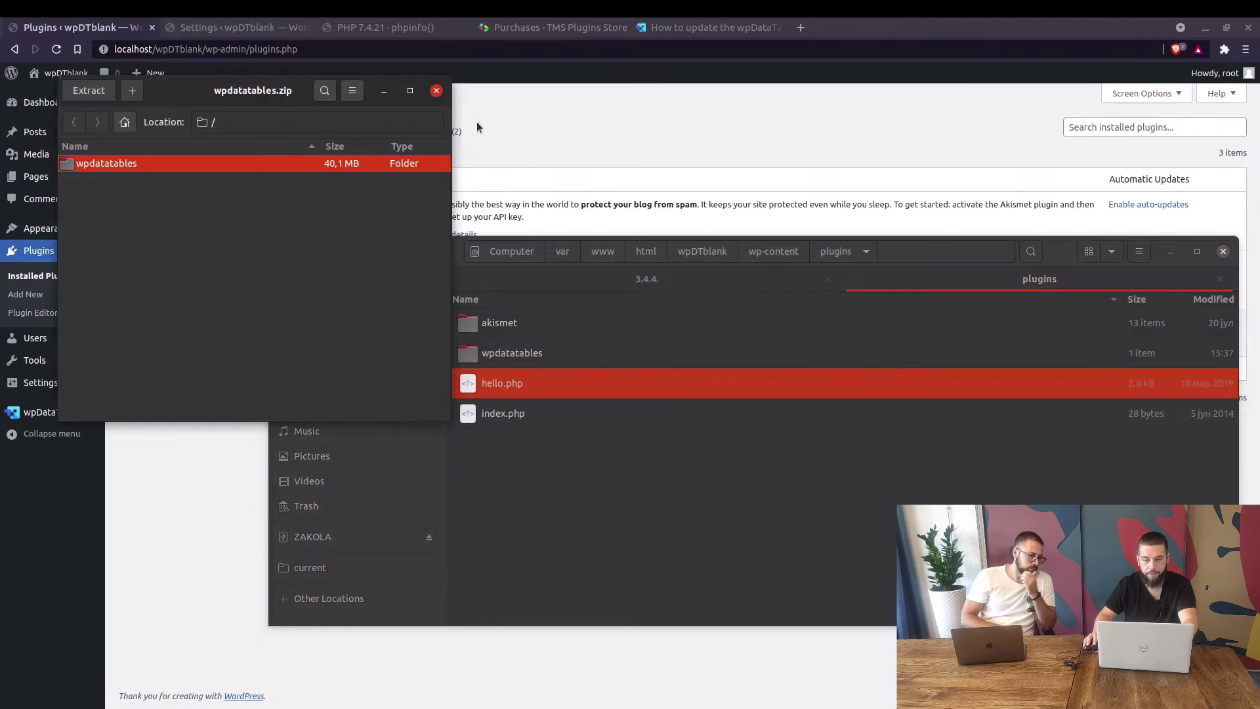
pyautogui.click(436, 91)
pyautogui.click(623, 141)
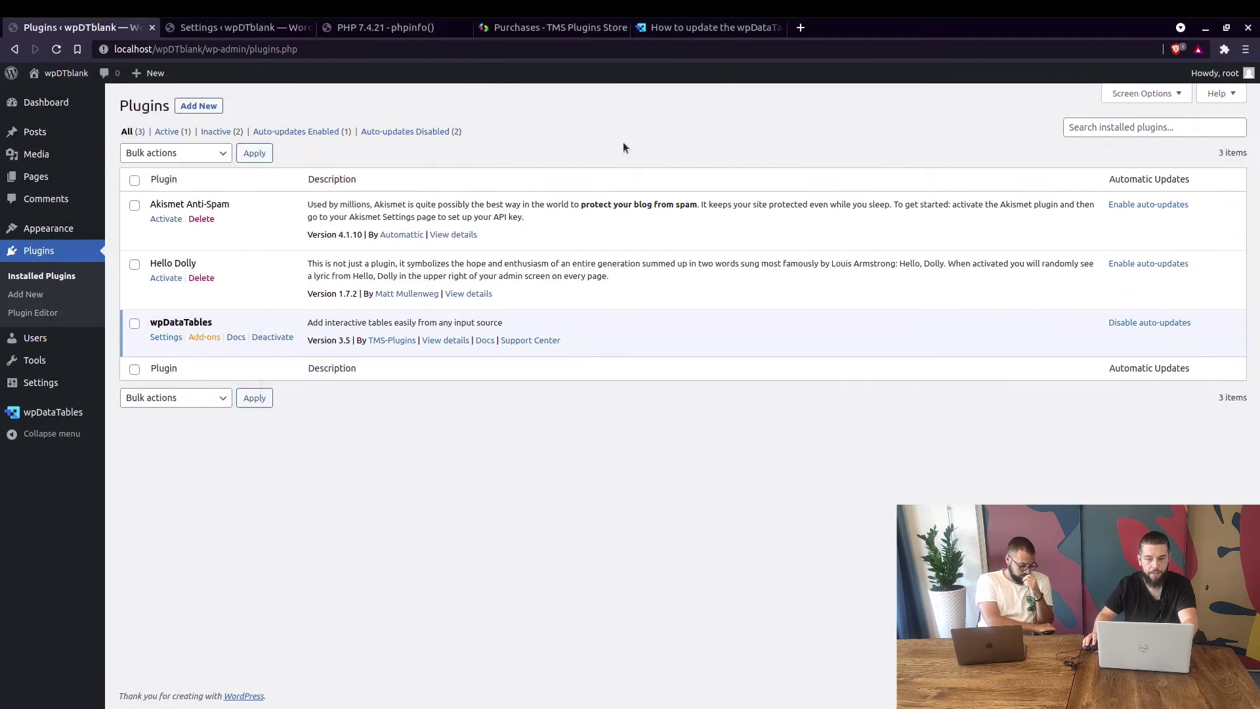
# - Reload Plugins to see wpDataTables at 3.4.4 with a version 3.5 available notice
pyautogui.press('F5')
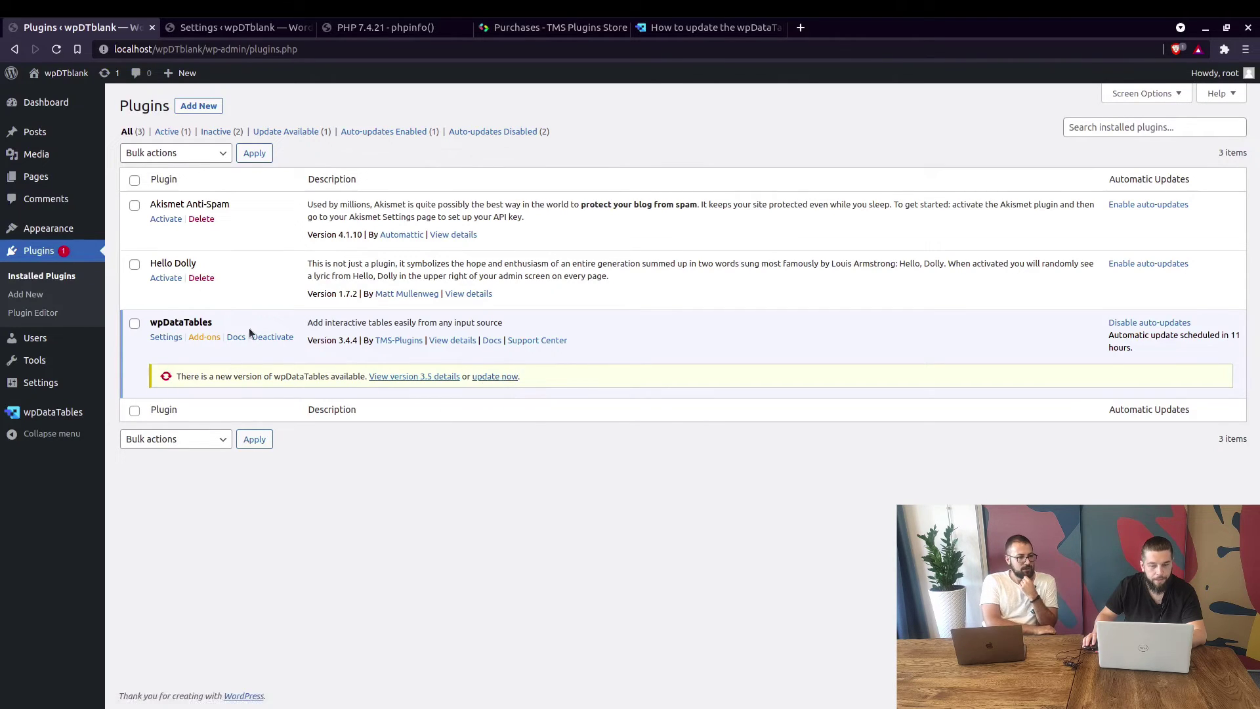
pyautogui.moveTo(86, 412)
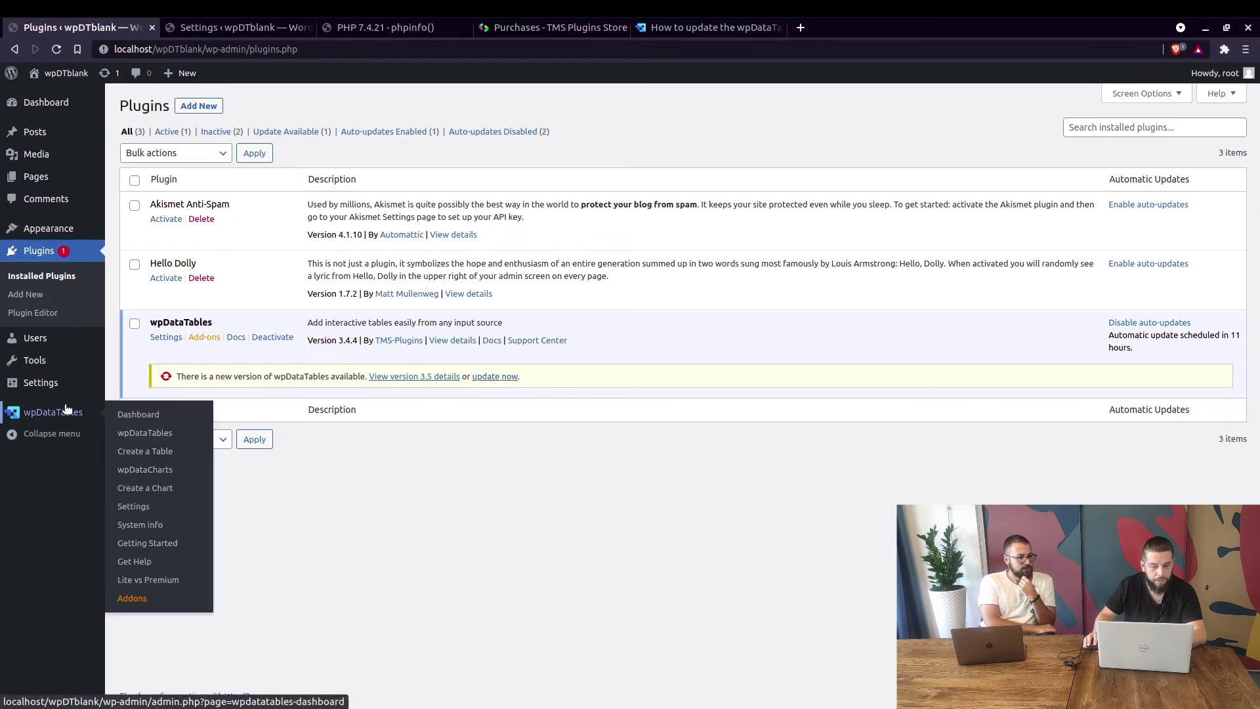
# - Open wpDataTables Settings and scroll through its Main settings options
pyautogui.click(151, 503)
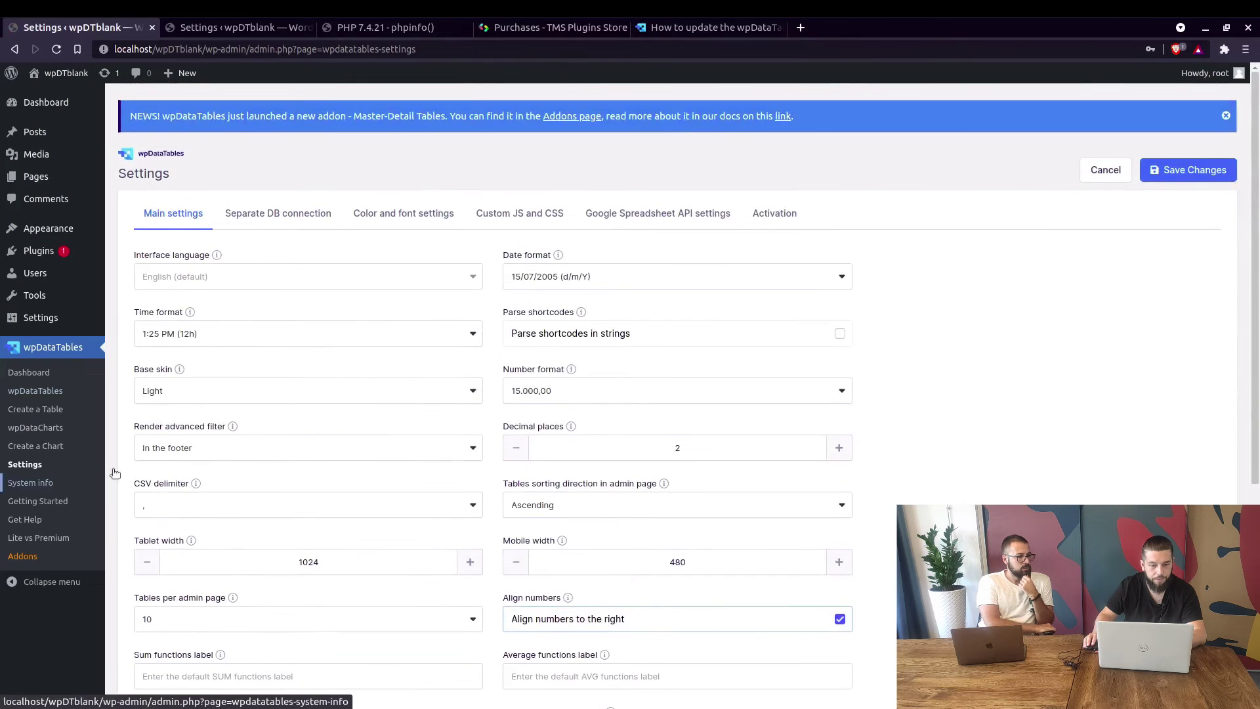
pyautogui.scroll(-5, 310, 468)
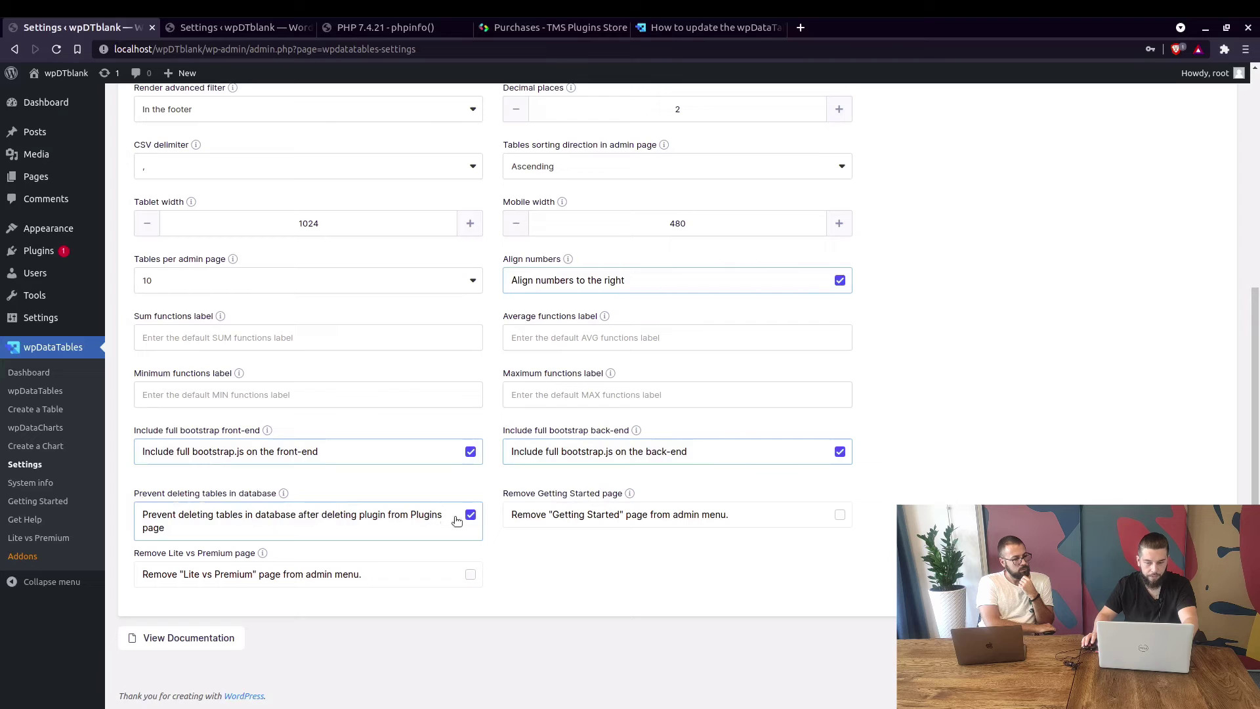
# - Revisit the installed plugins list and plugins folder, then show the TMS Plugins Store wpDataTables Developer purchases
pyautogui.click(40, 252)
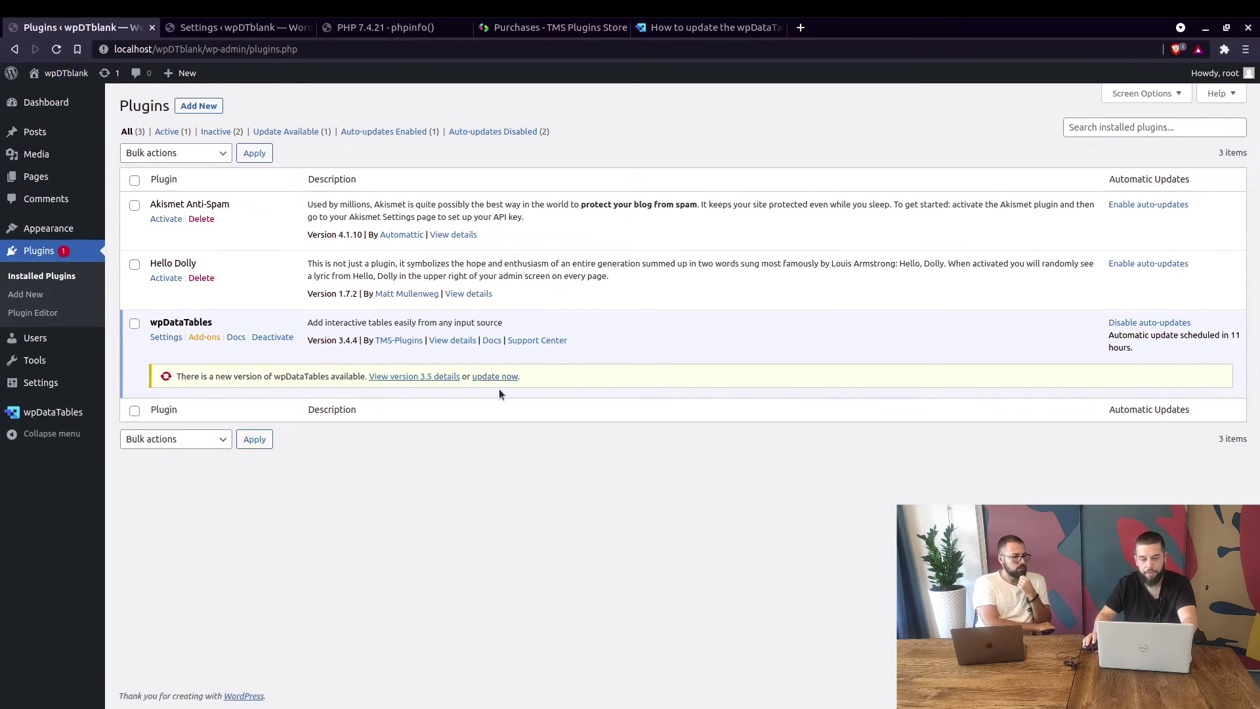
pyautogui.hotkey('alt', 'Tab')
pyautogui.click(179, 360)
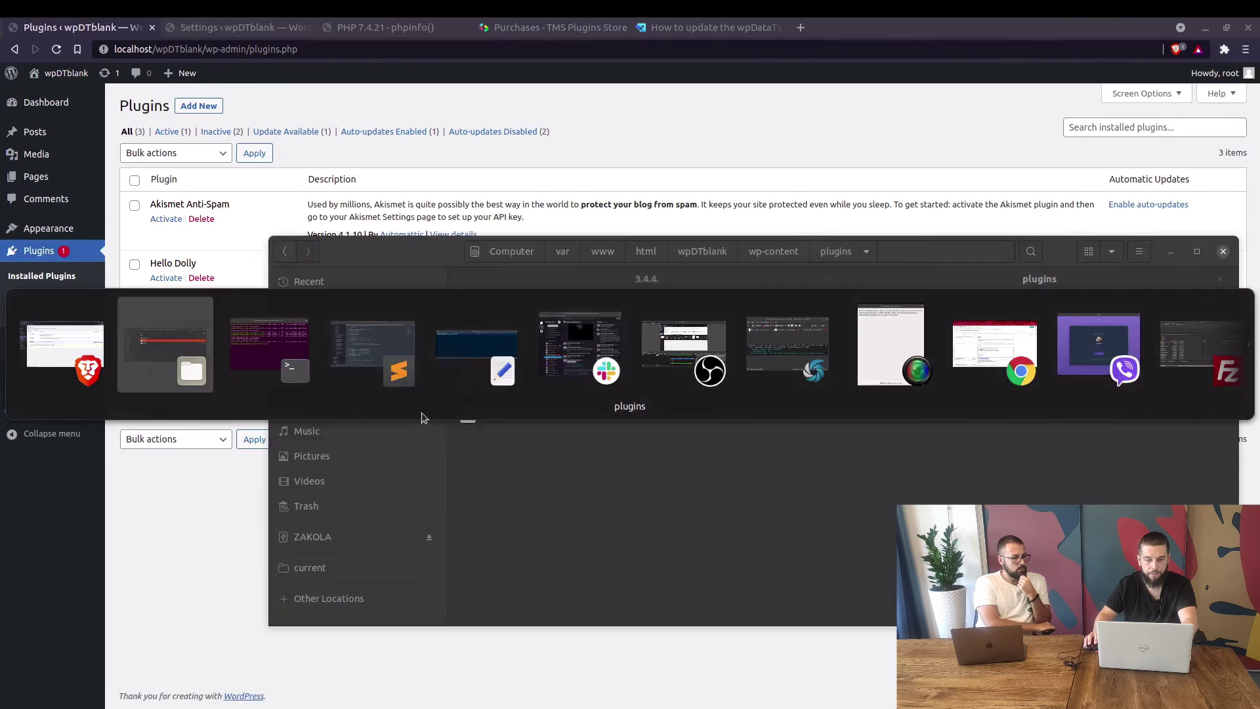
pyautogui.click(512, 123)
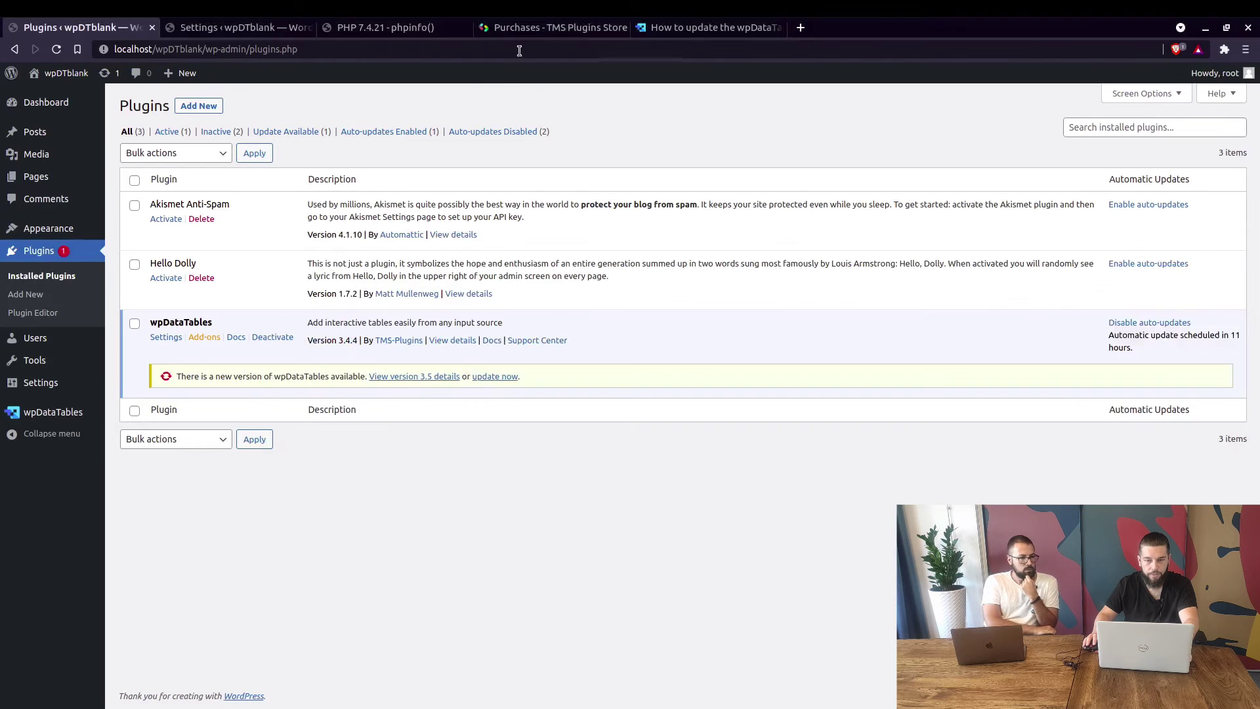
pyautogui.click(558, 27)
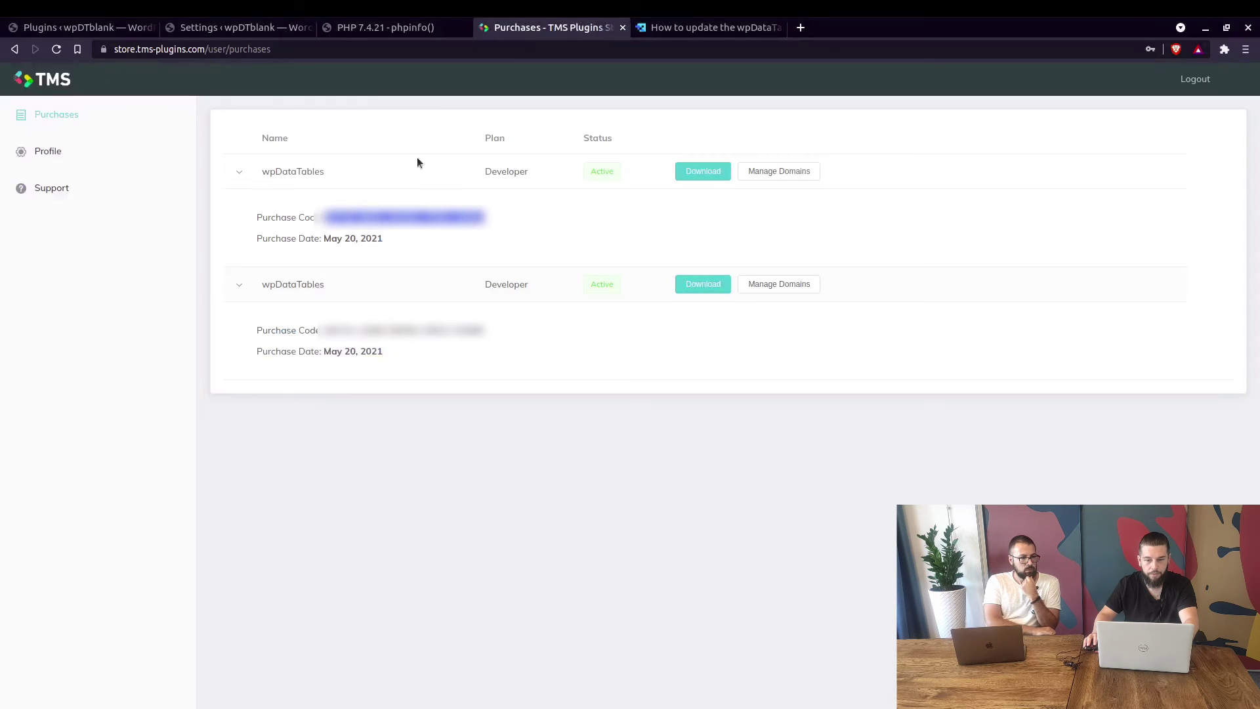
# - Save the first wpDataTables purchase to Downloads as wpdatatables (3).zip and open it in the archive manager
pyautogui.click(708, 174)
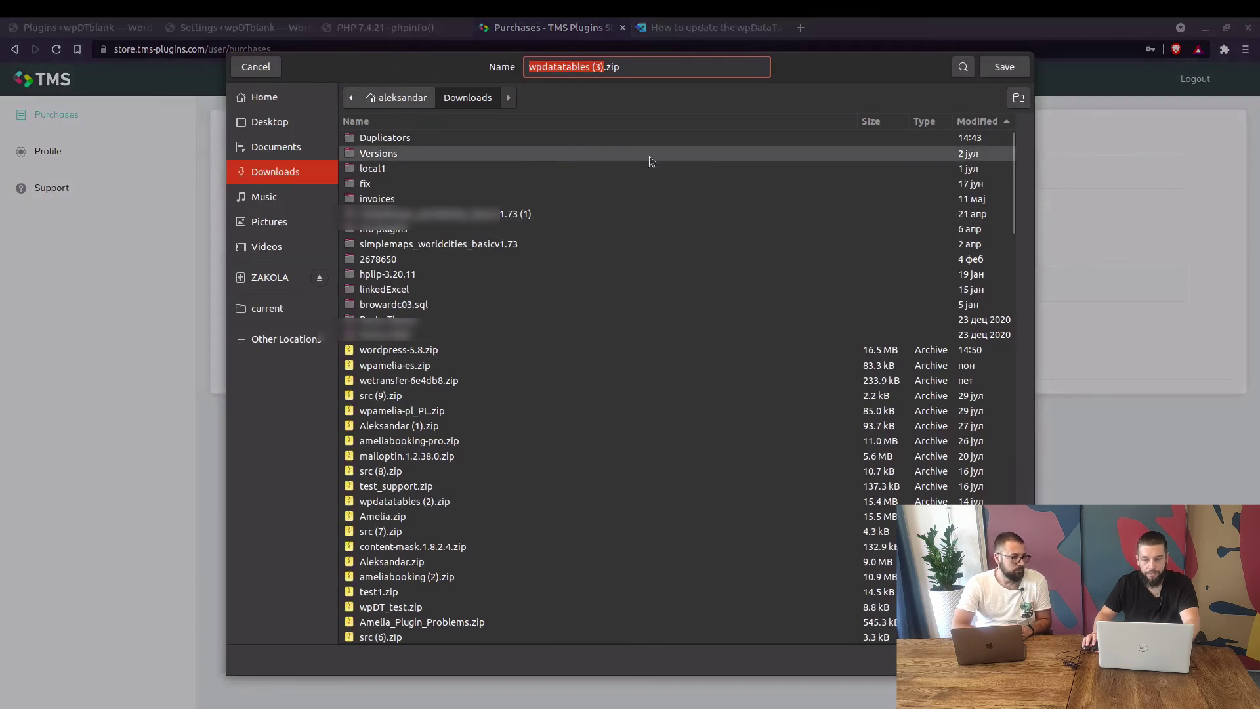
pyautogui.click(1004, 68)
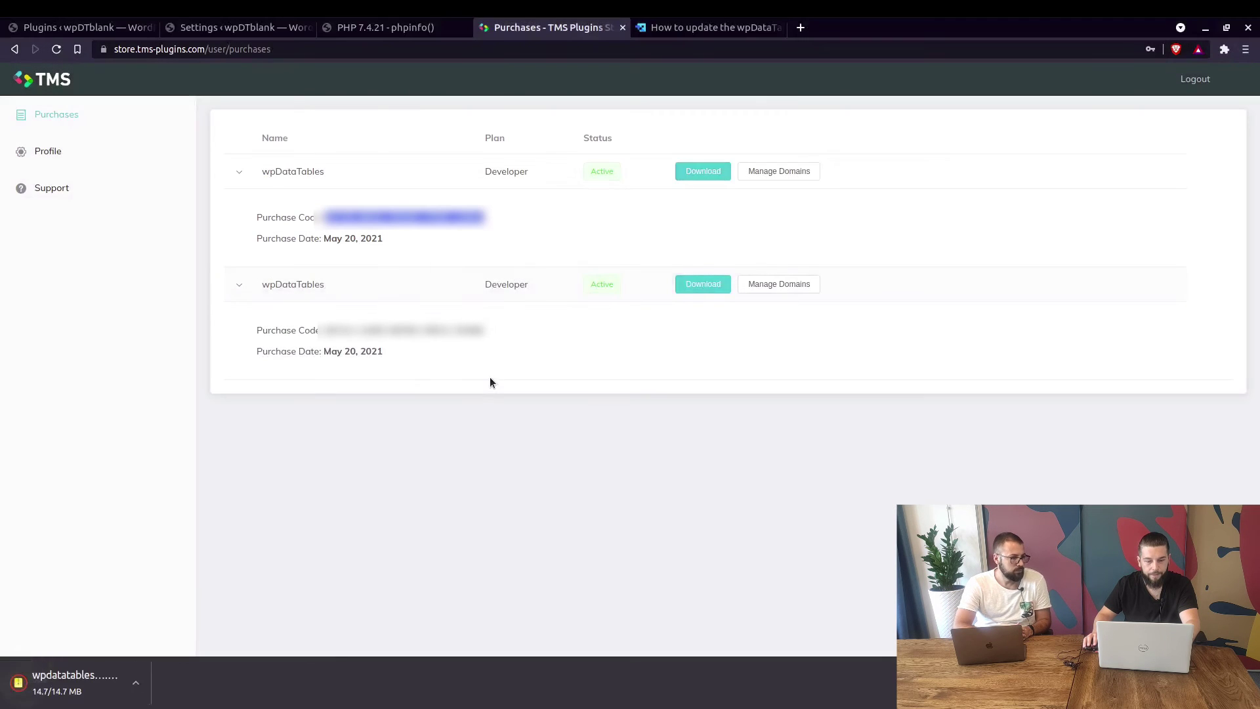
pyautogui.click(99, 677)
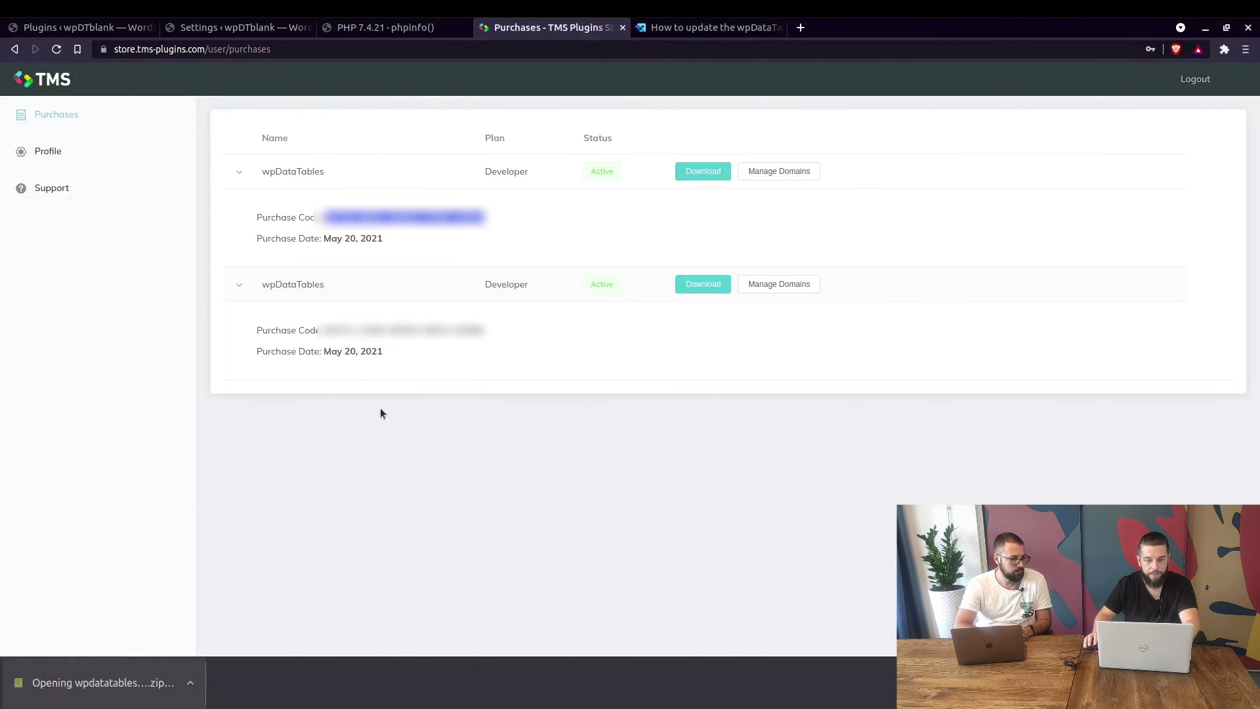
# - Permanently delete the old wpdatatables plugin folder and drag in the wpdatatables folder from wpdatatables (3).zip
pyautogui.hotkey('alt', 'Tab')
pyautogui.hotkey('alt', 'Tab')
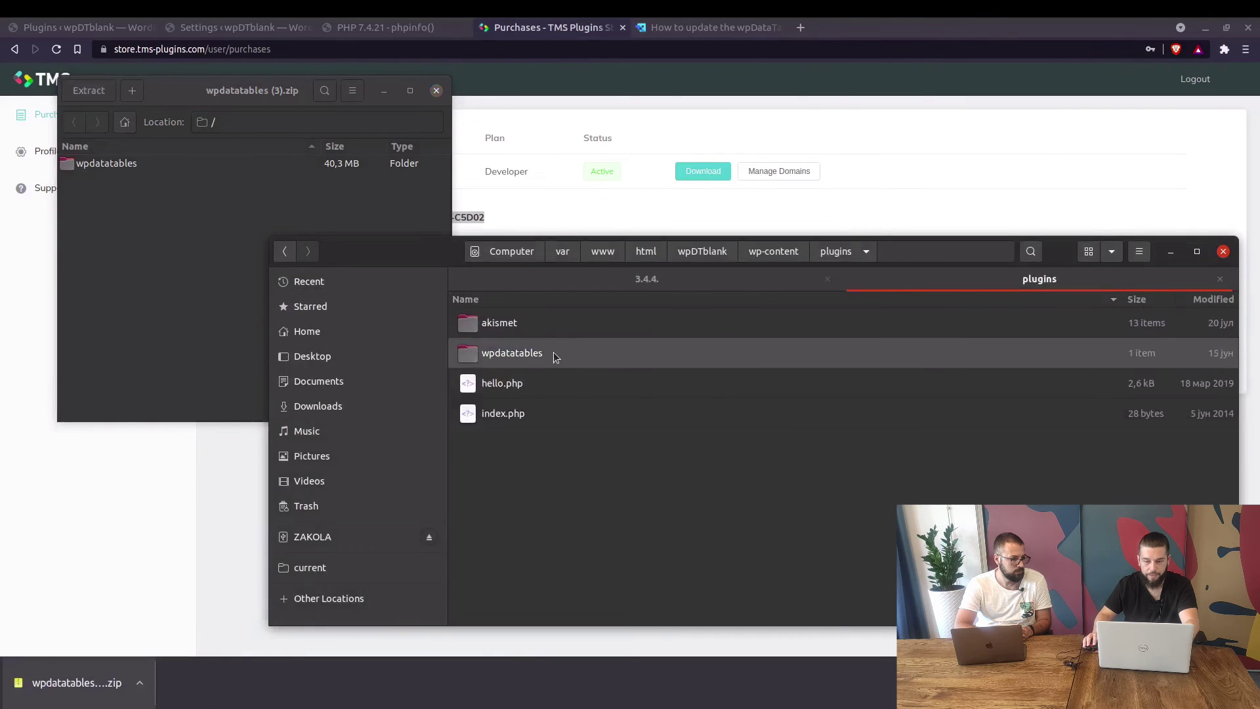
pyautogui.click(557, 353)
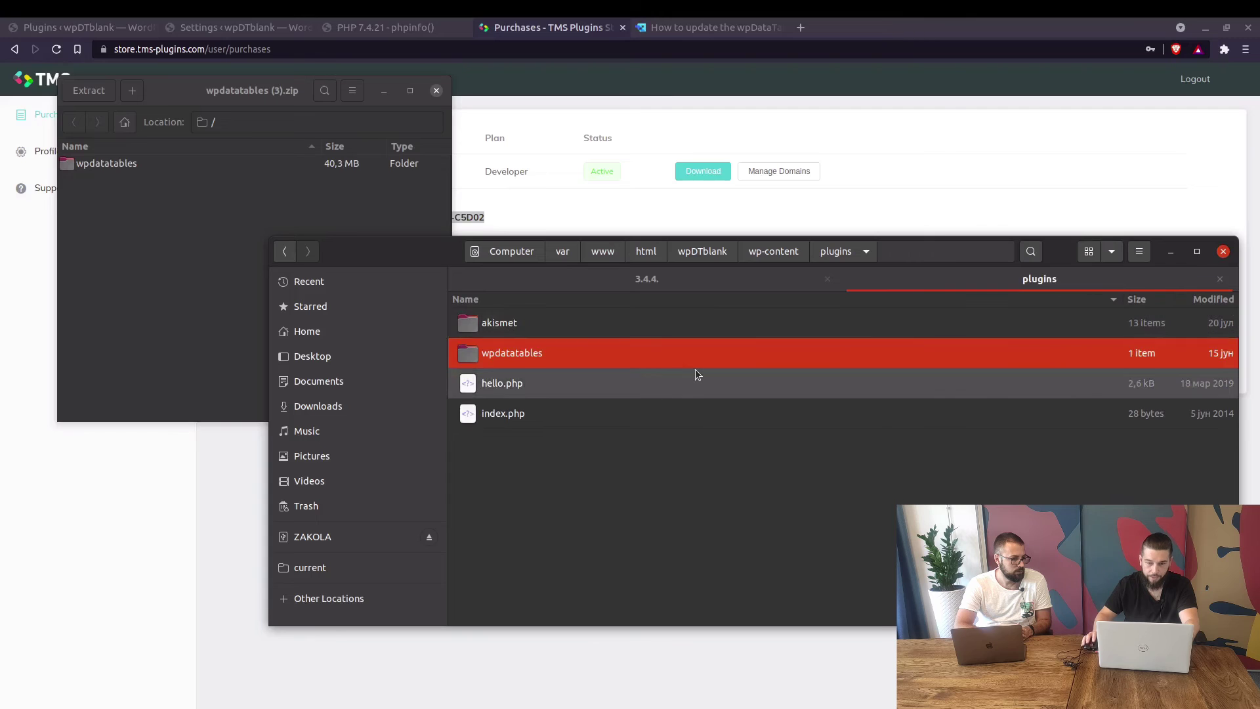
pyautogui.hotkey('shift', 'Delete')
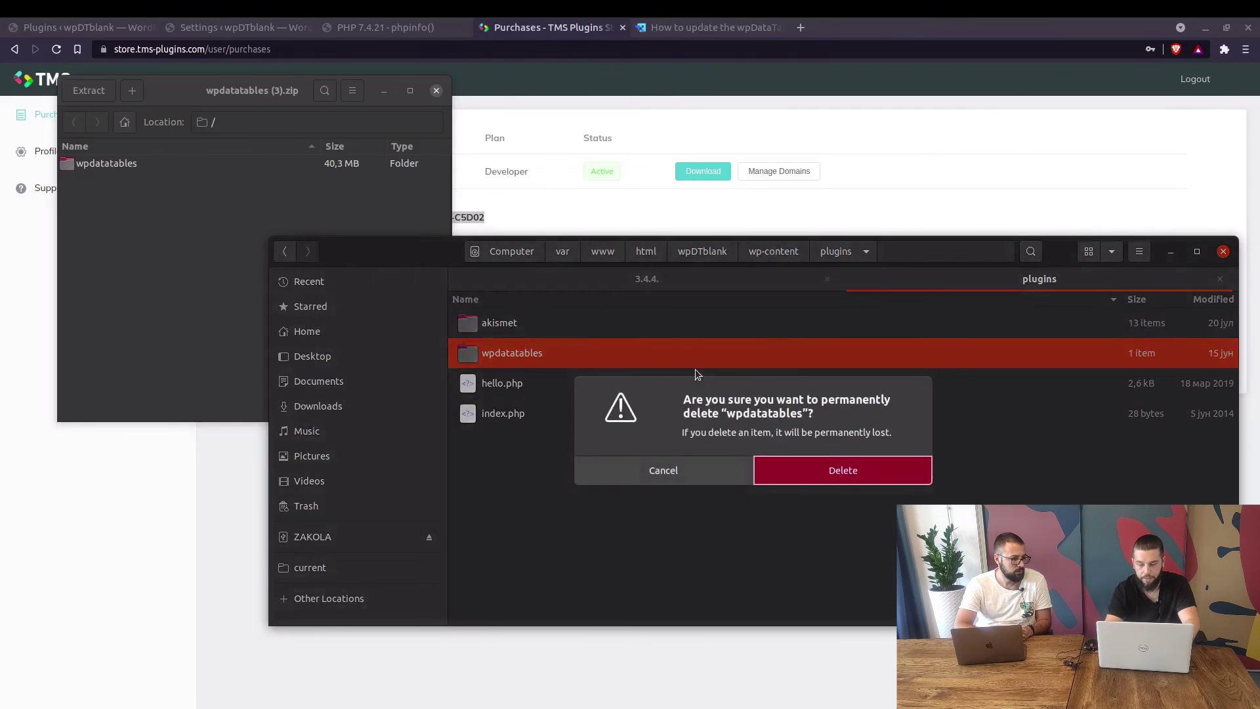
pyautogui.press('Return')
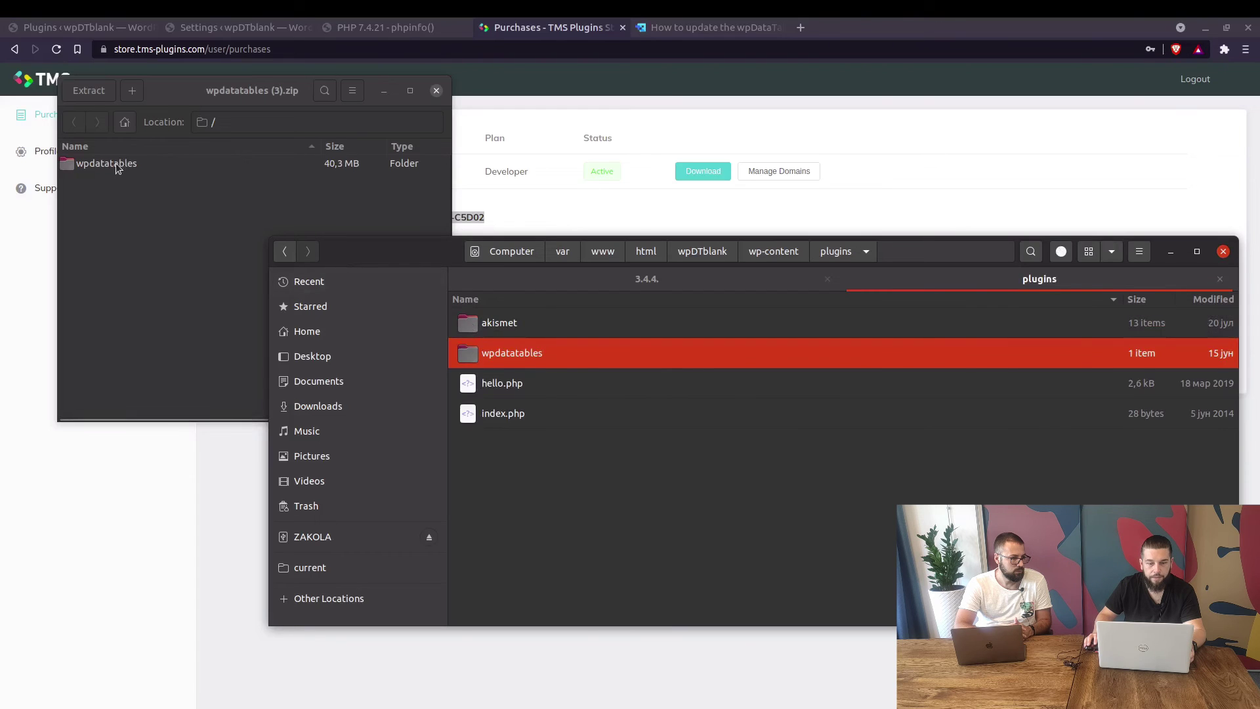
pyautogui.moveTo(115, 163); pyautogui.dragTo(591, 482)
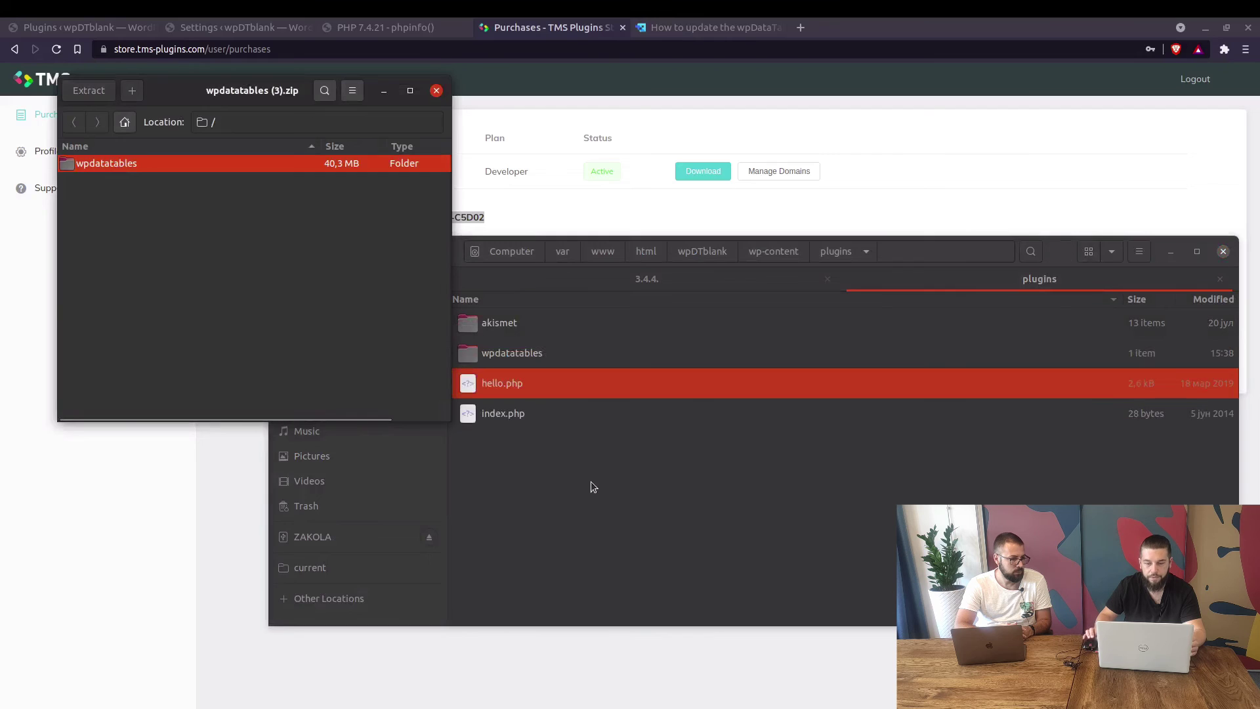
# - Reload the WordPress Plugins page to check which wpDataTables version is listed
pyautogui.click(84, 26)
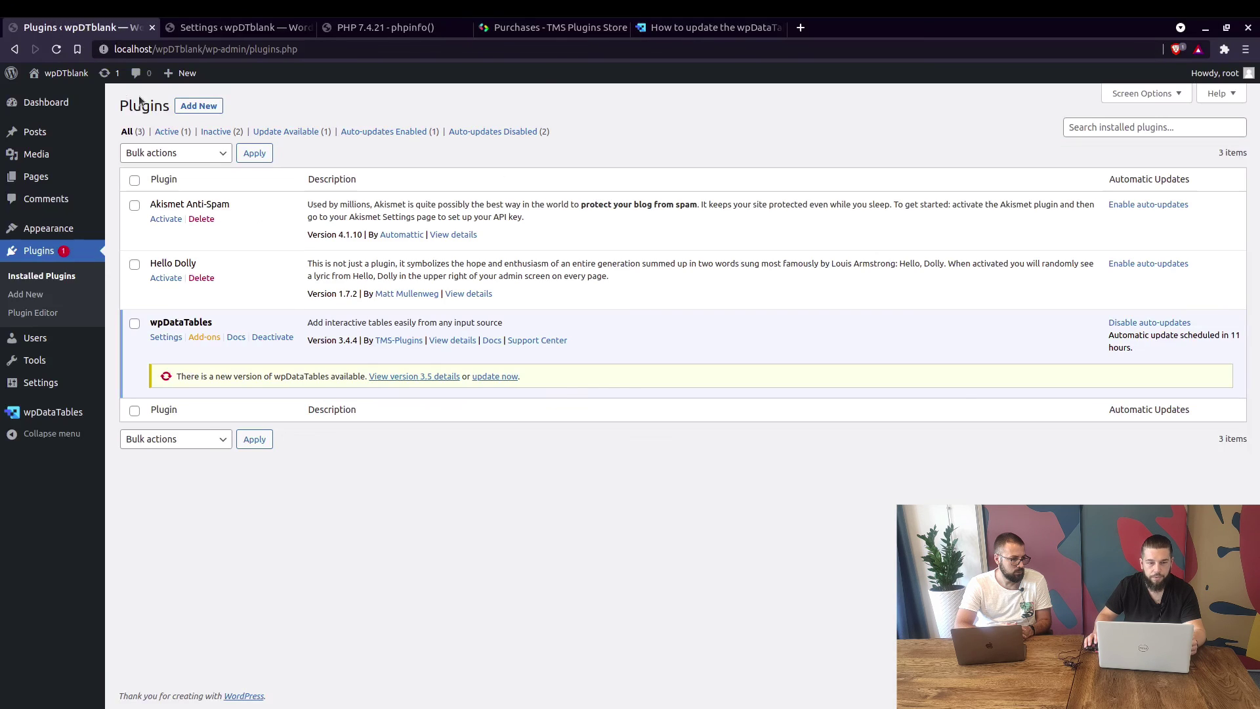
pyautogui.click(57, 51)
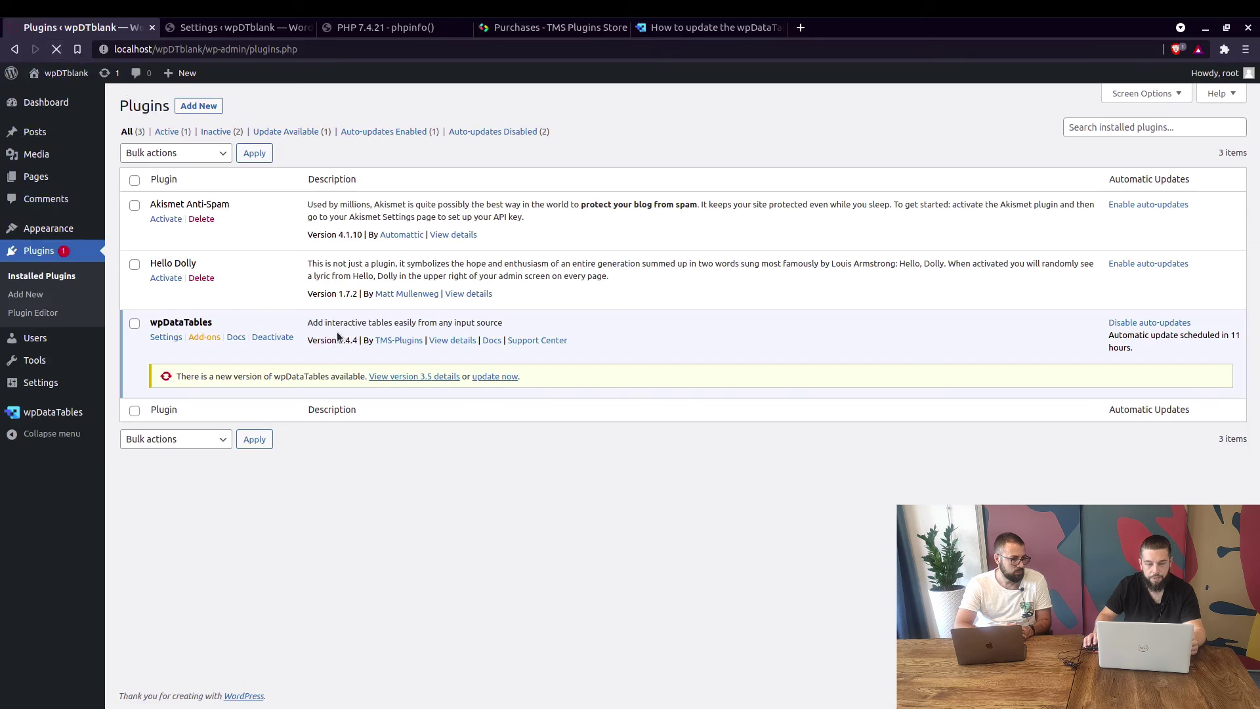